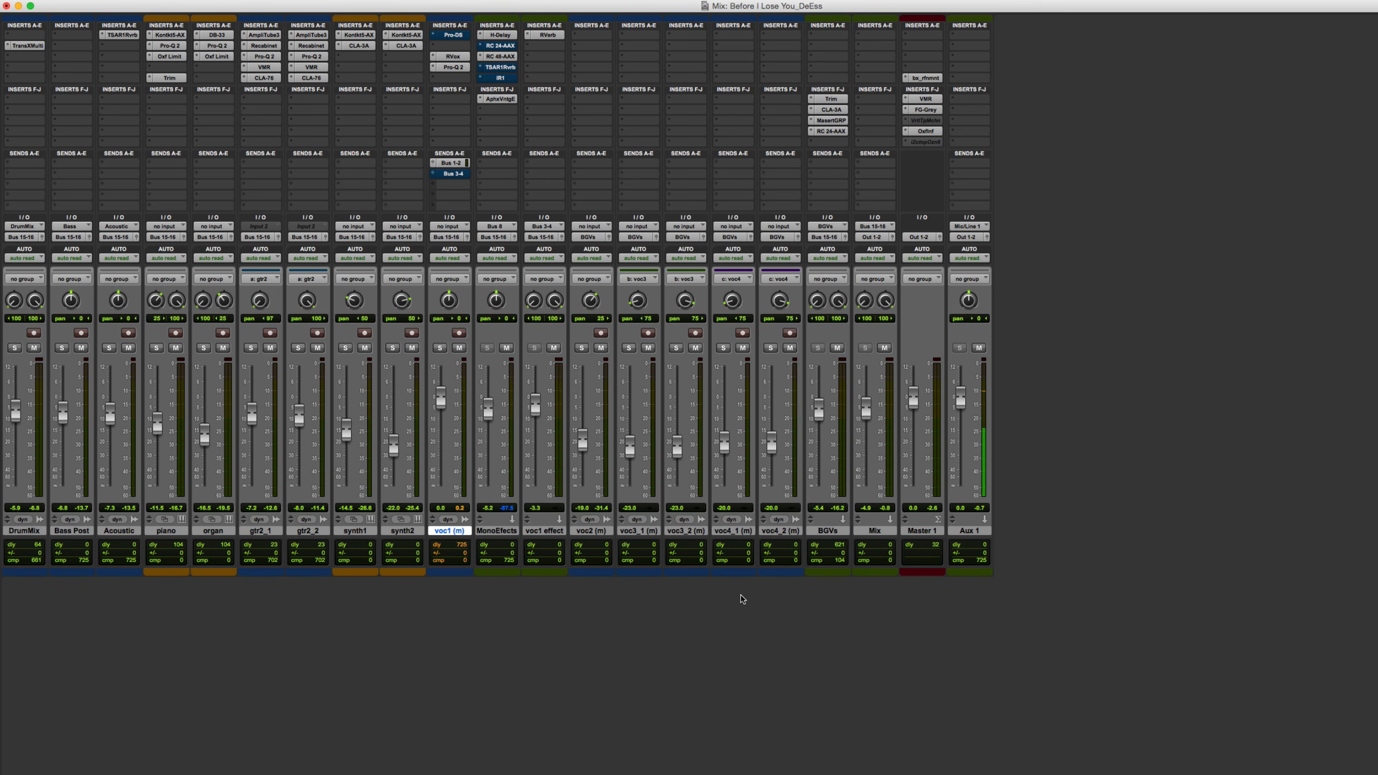
Solo the voc1 (m) track and review its RVox compressor and Pro-Q 2 equalizer settings.
key(space)
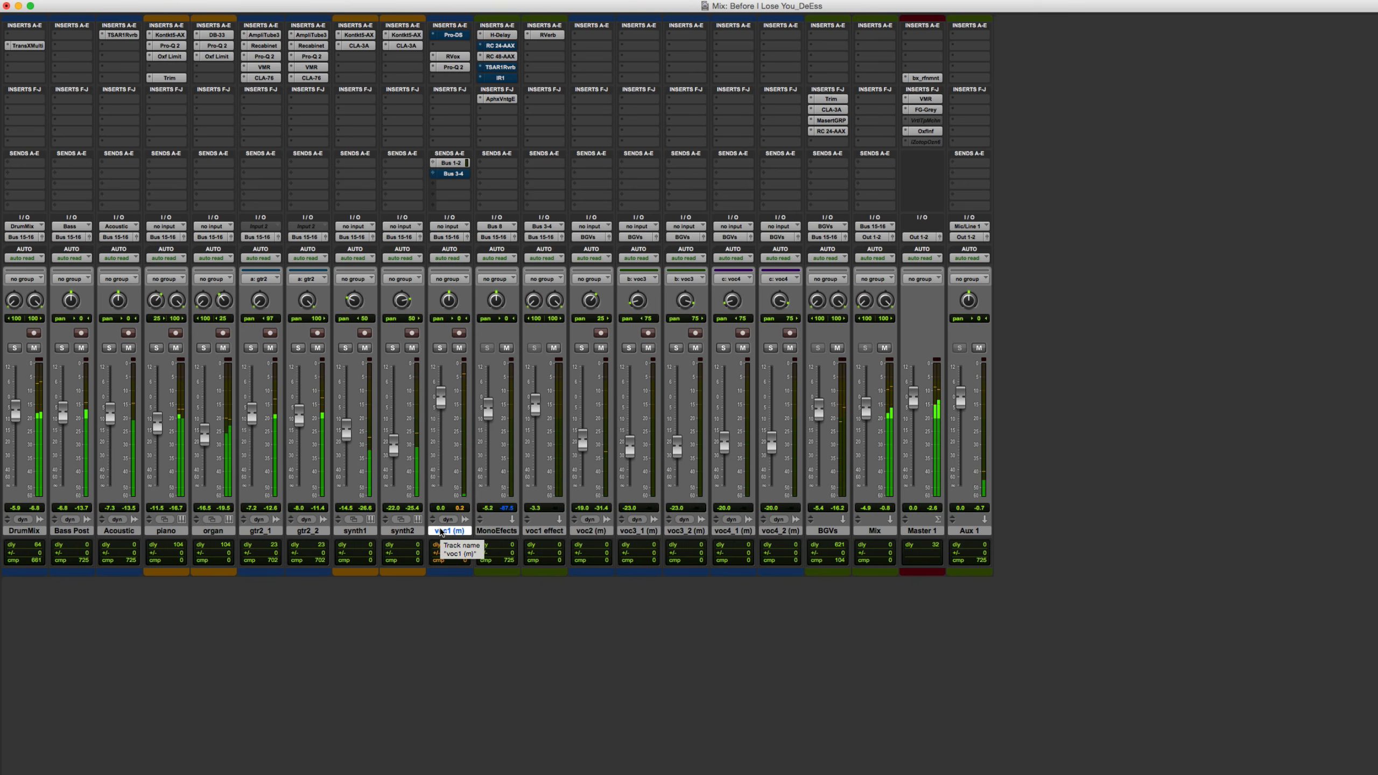
click(438, 348)
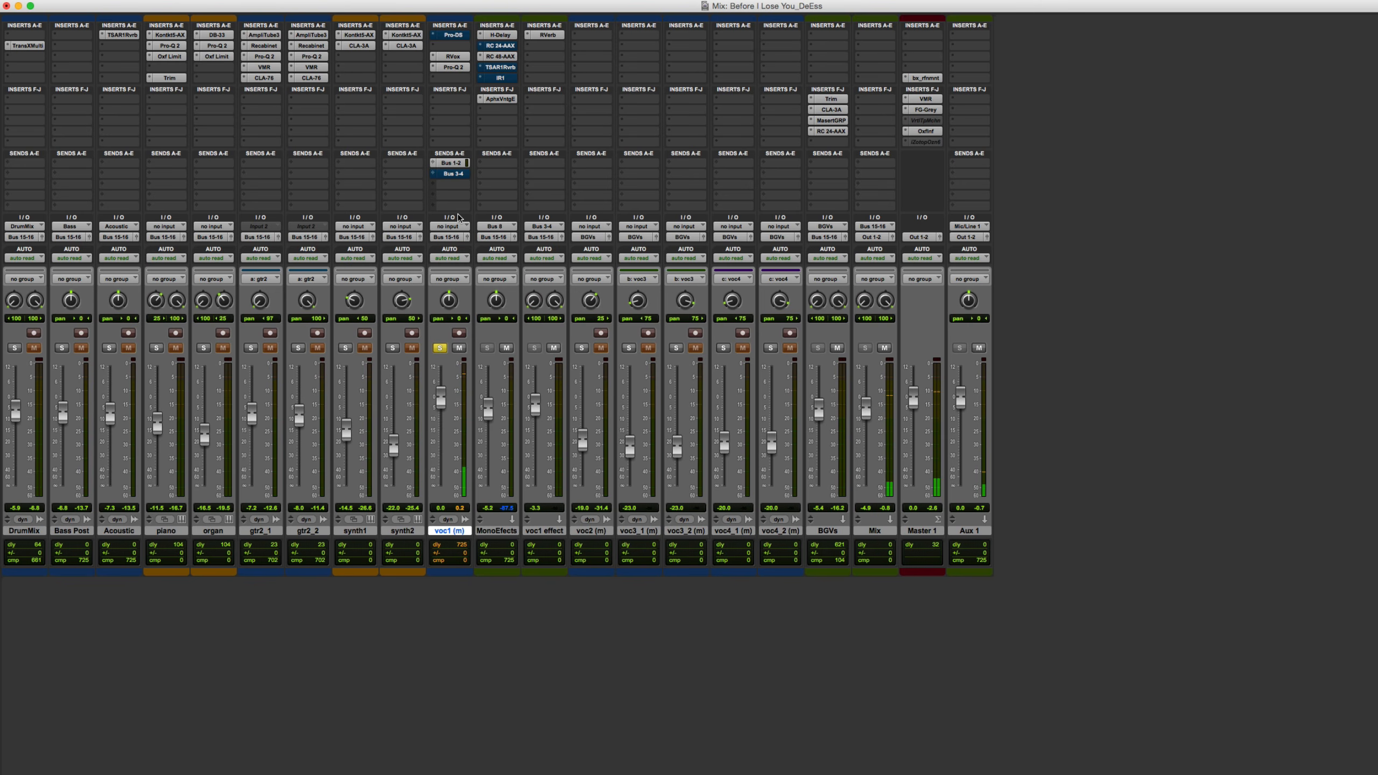
click(460, 57)
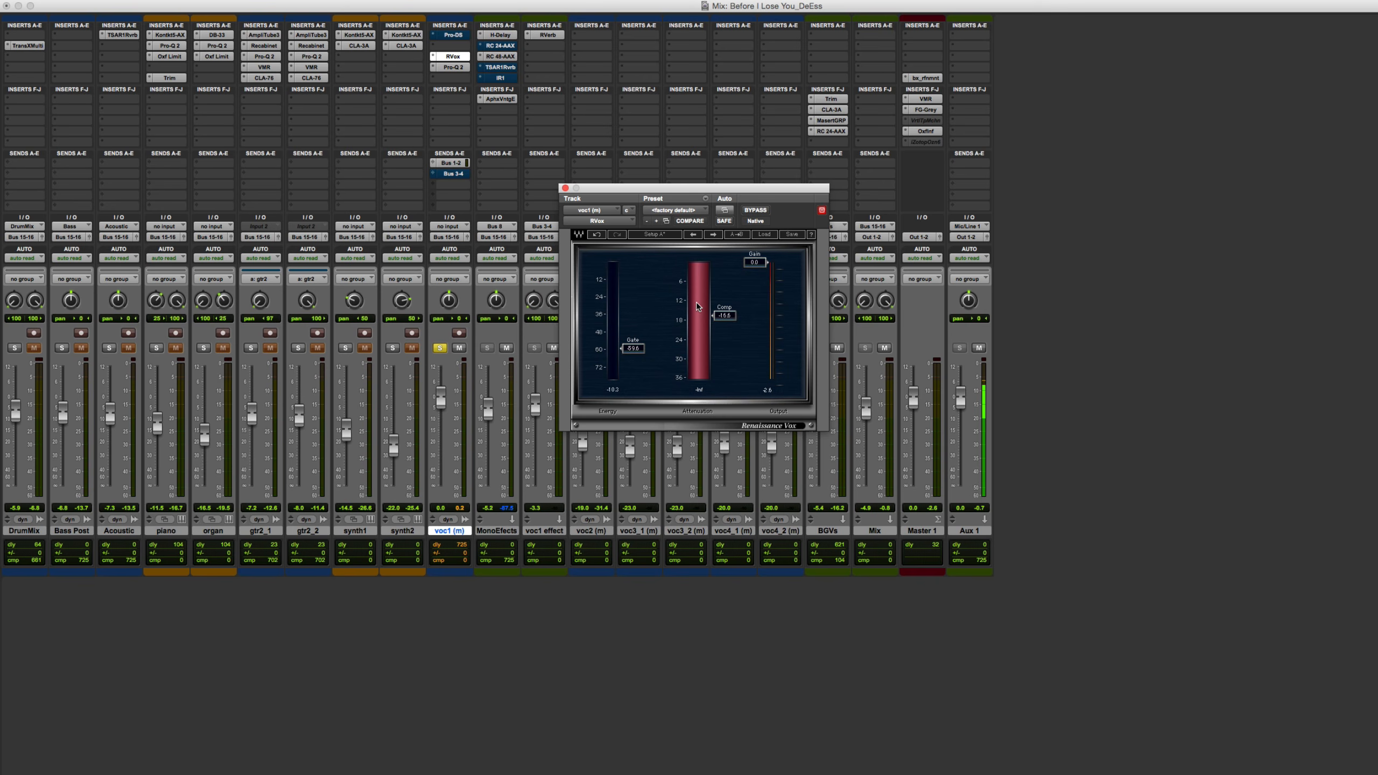
click(450, 67)
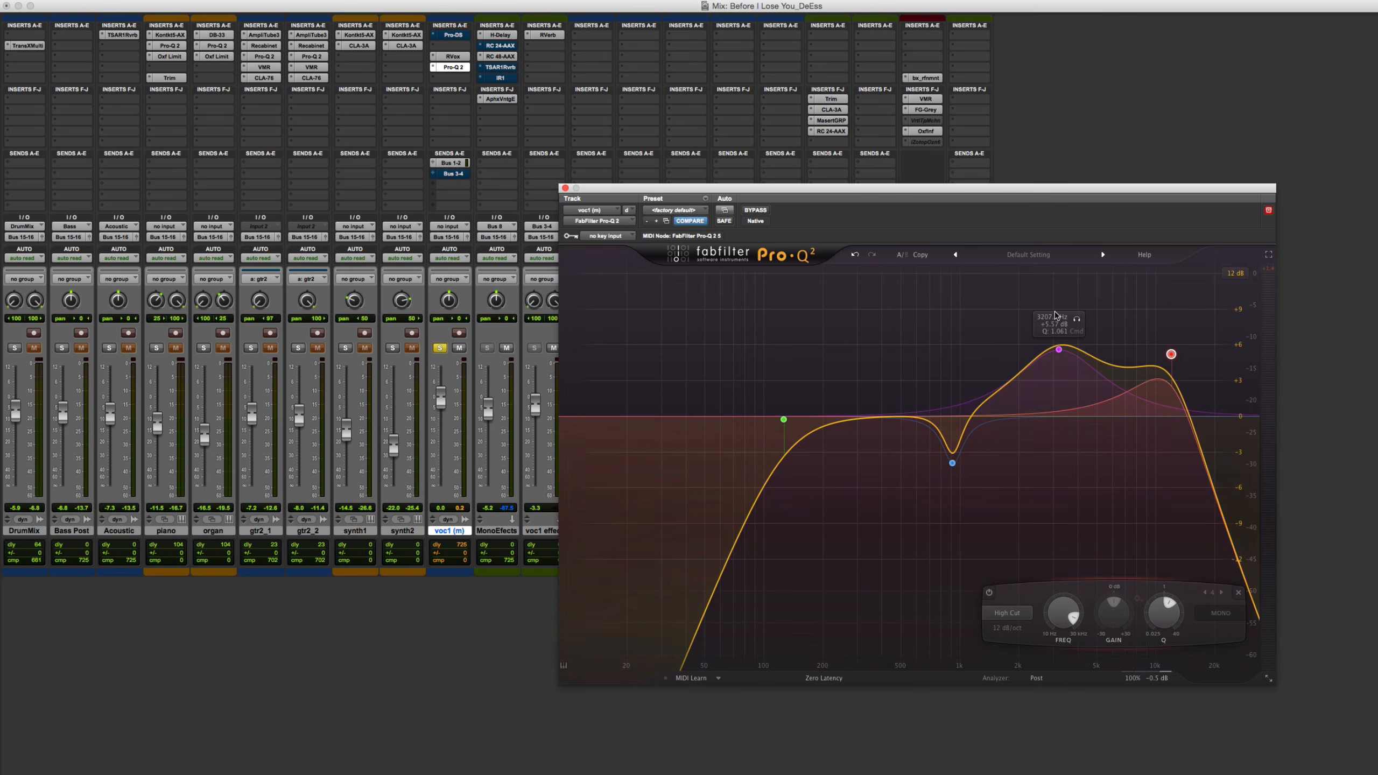
drag(844, 185, 725, 126)
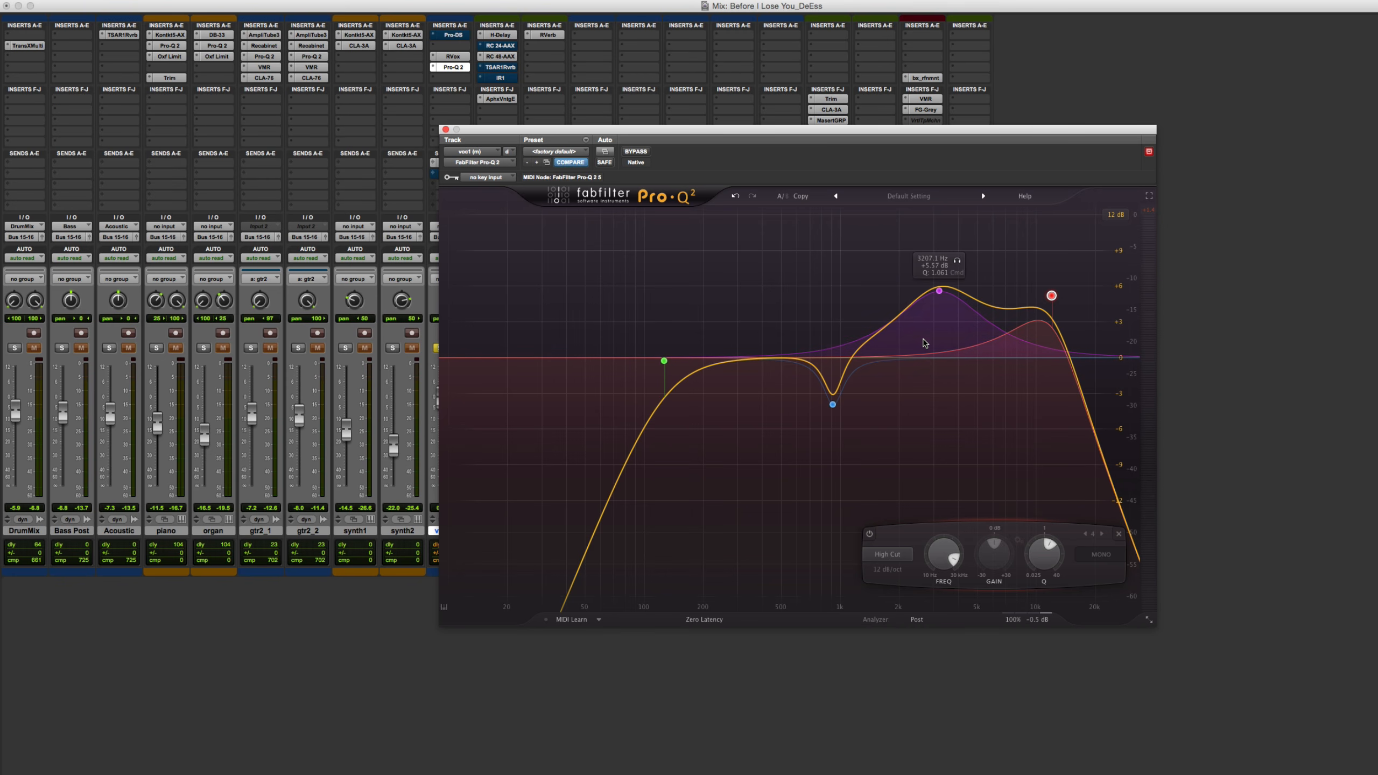
click(445, 130)
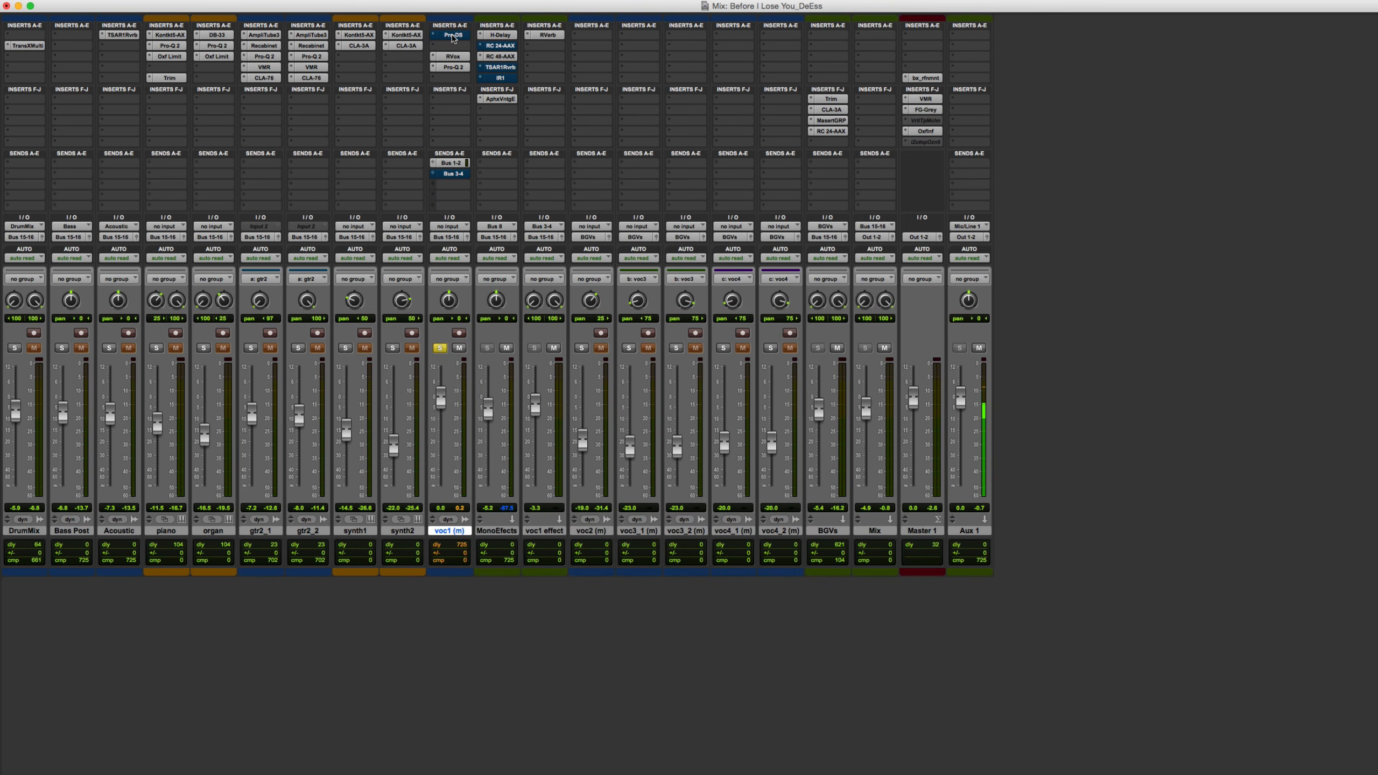
Open the Pro-DS de-esser on voc1 (m) and take it out of bypass.
click(452, 35)
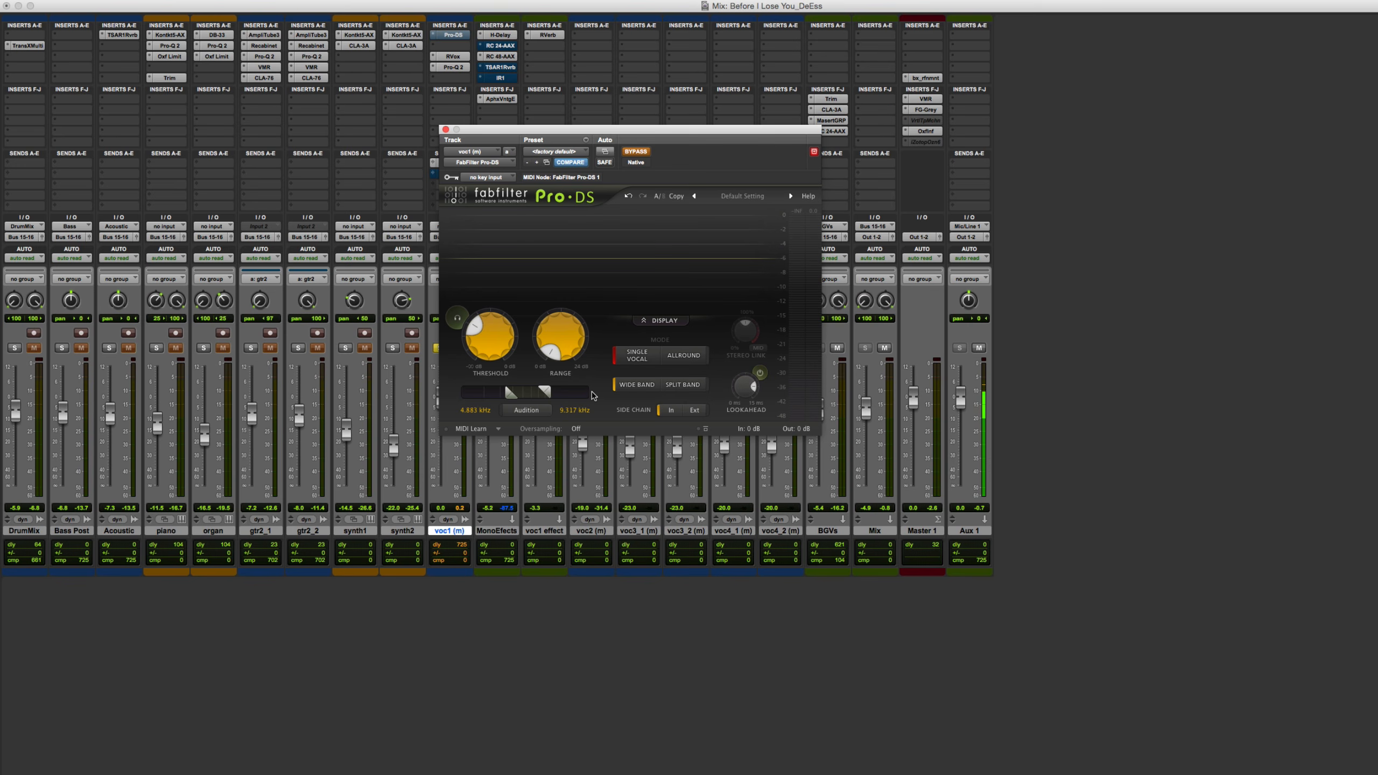
click(645, 152)
drag(651, 130, 703, 154)
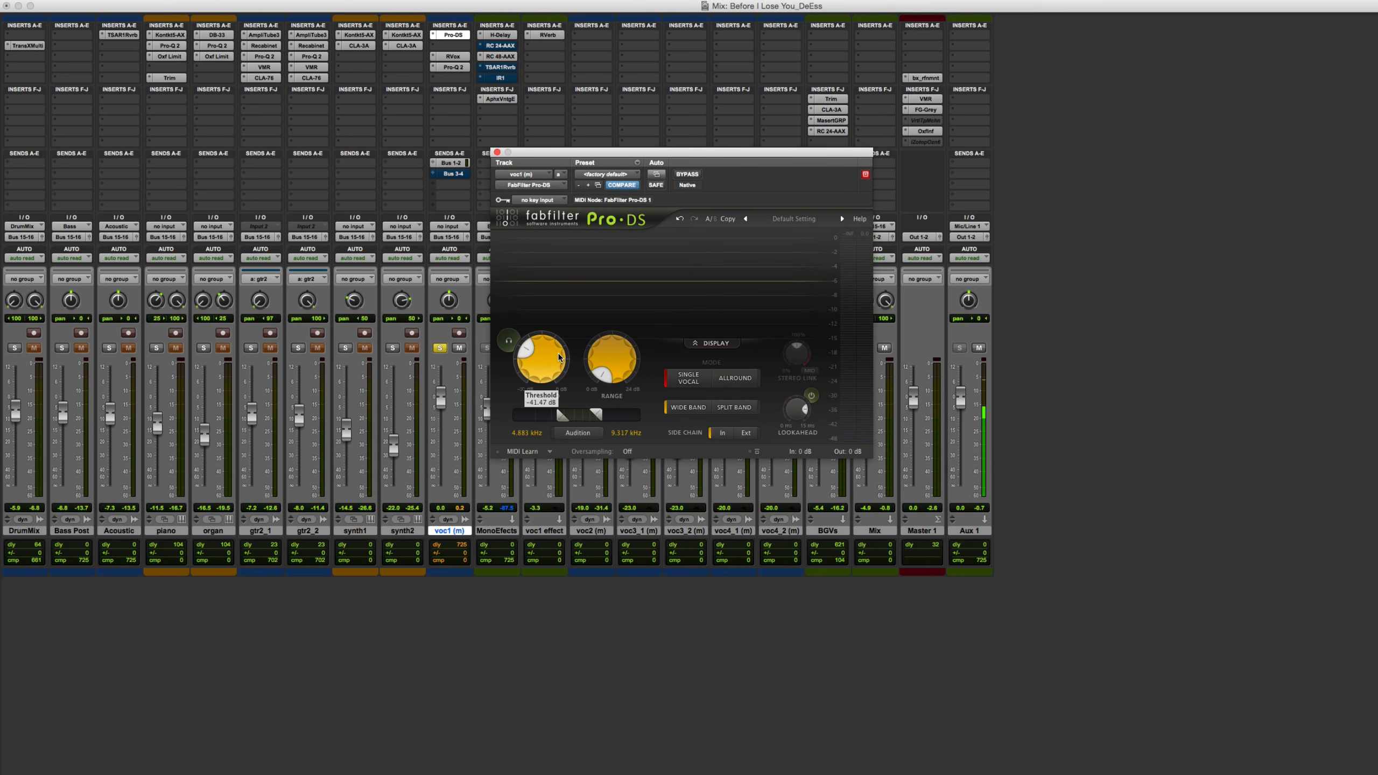
Narrow the Pro-DS detection band to 4.823–8.67 kHz while auditioning the side-chain signal.
mouse_move(559, 358)
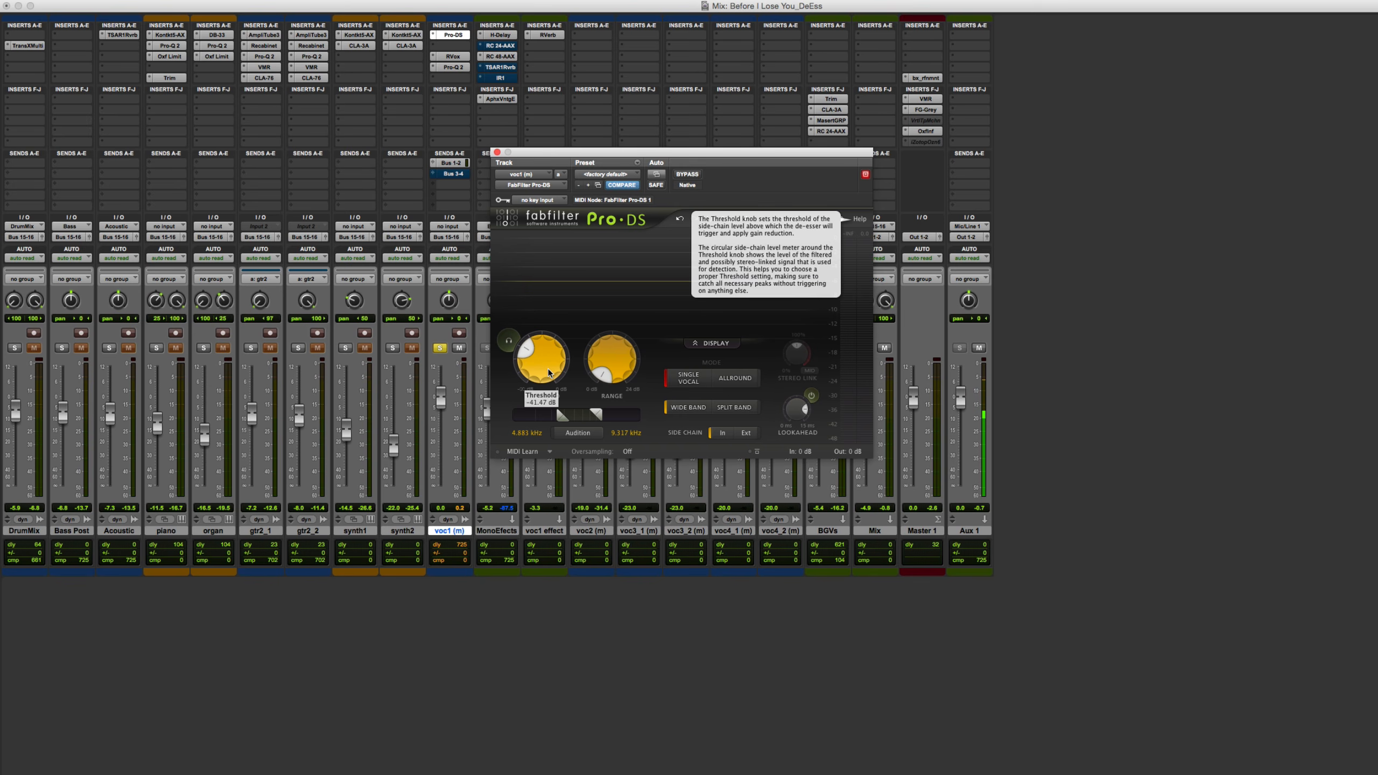
drag(549, 372, 593, 416)
click(591, 435)
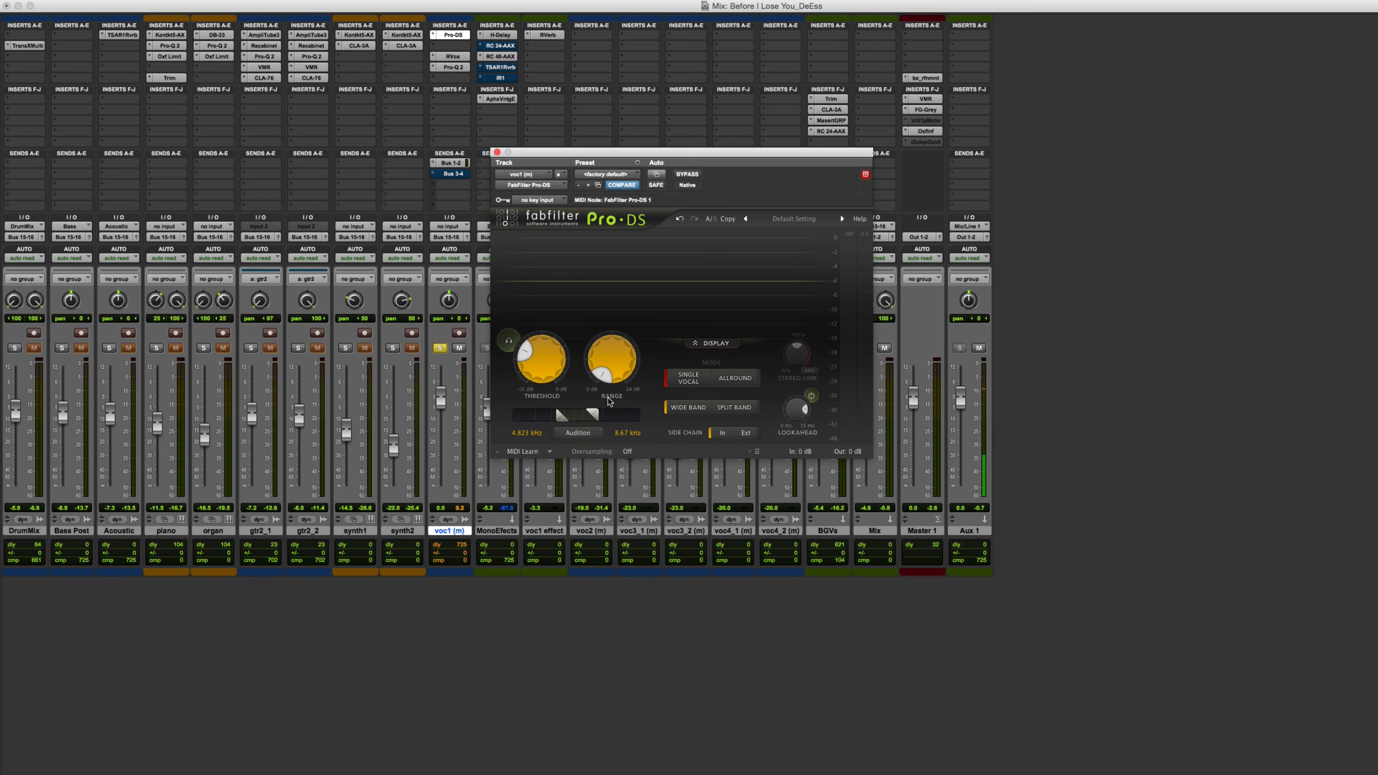
Play the vocal, raise the de-esser's Range to 9.96 dB and audition the detection band.
mouse_move(612, 376)
key(space)
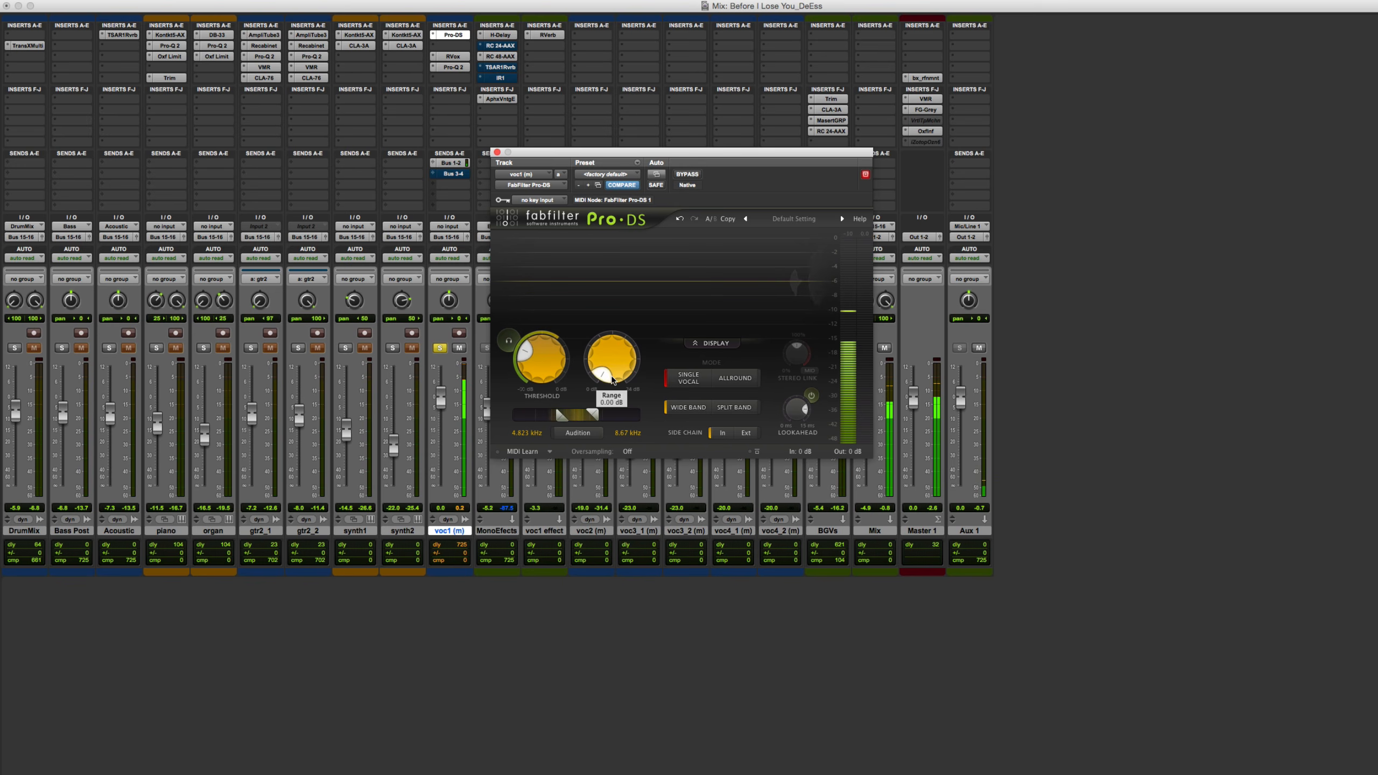
drag(612, 376, 606, 348)
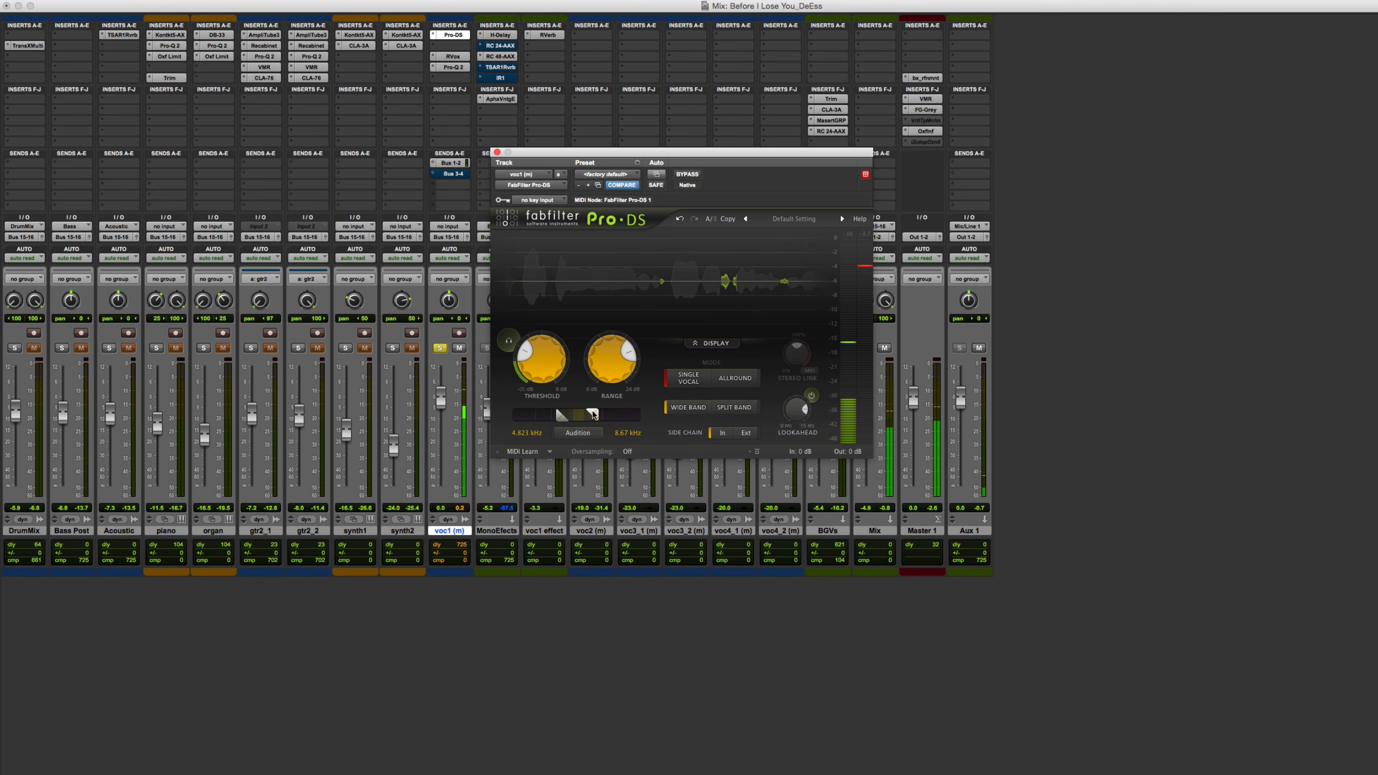
click(584, 434)
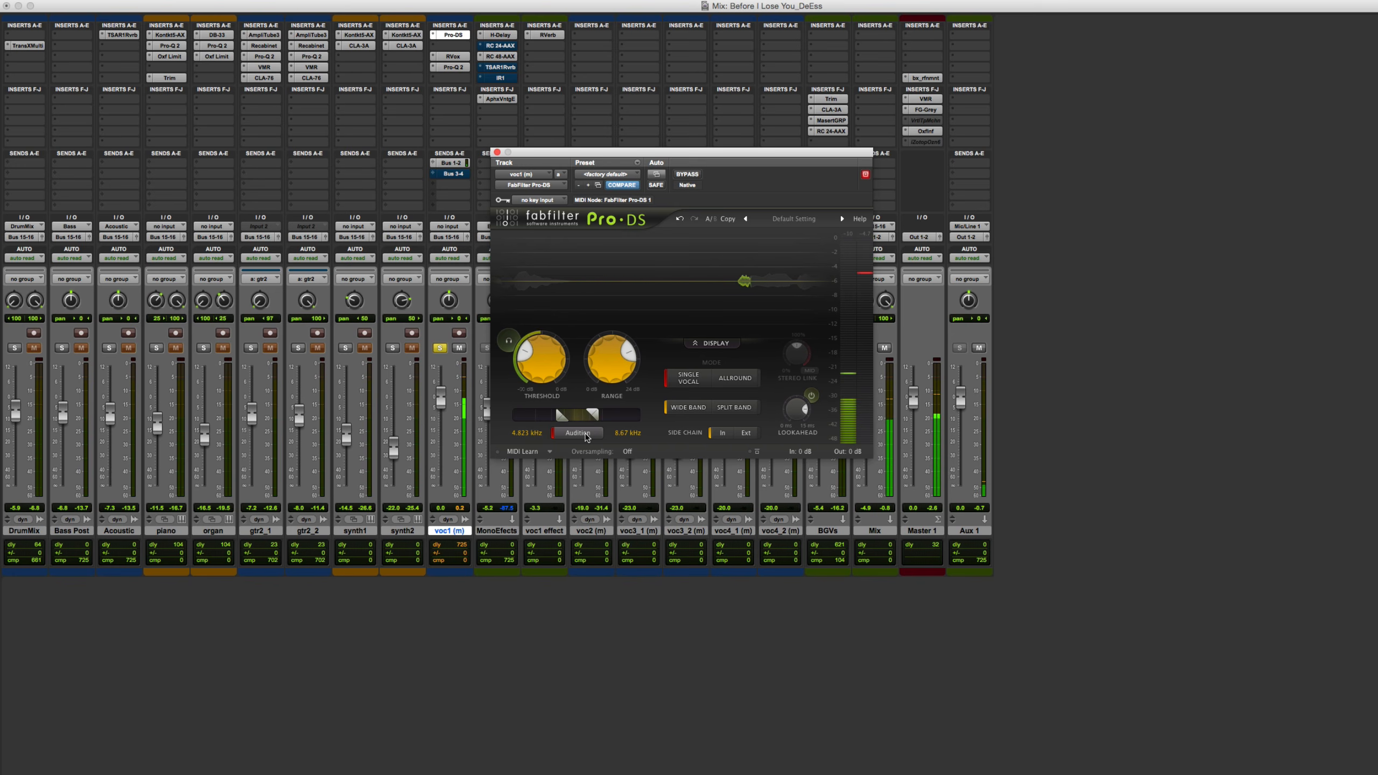
click(585, 433)
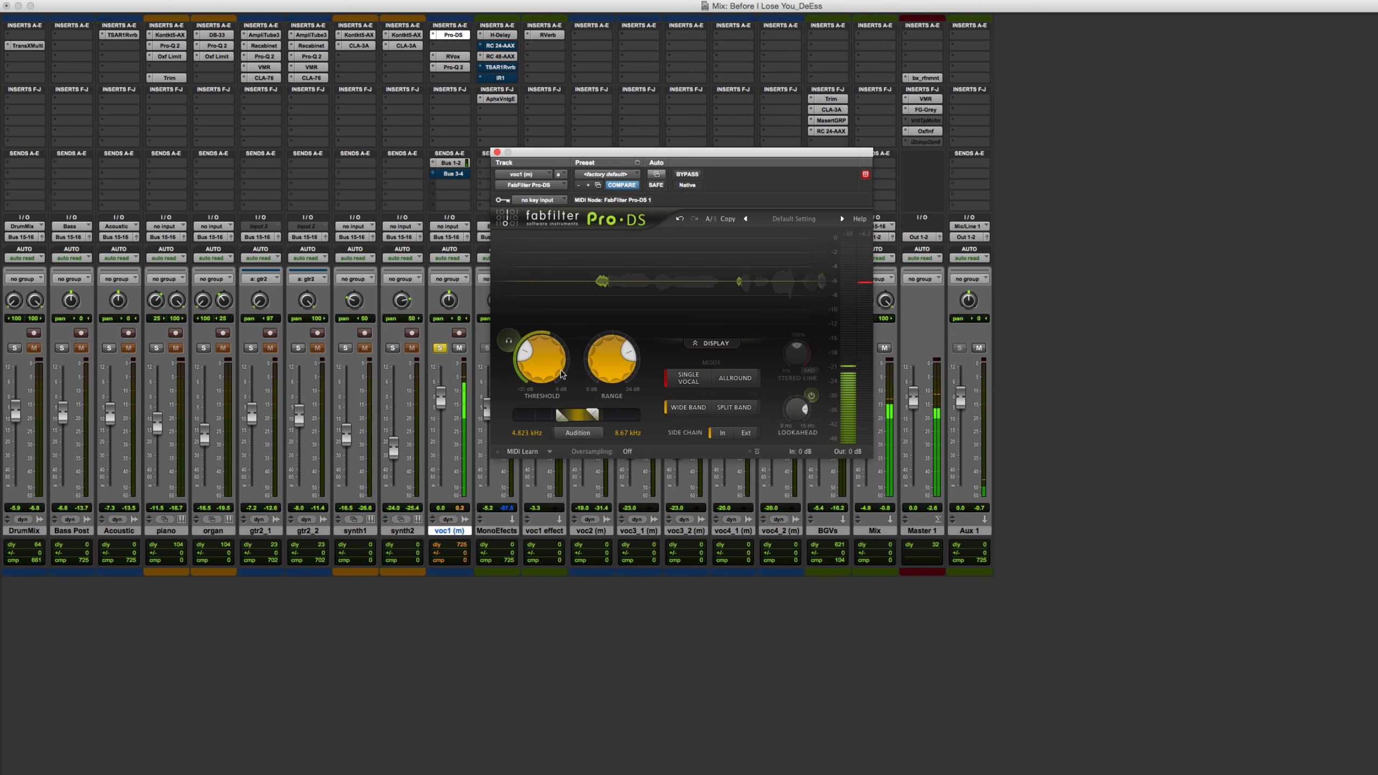
Fine-tune the de-esser's Threshold and turn on trigger listening so only the detected esses are heard.
mouse_move(535, 366)
mouse_down()
mouse_move(540, 347)
mouse_move(538, 364)
mouse_up()
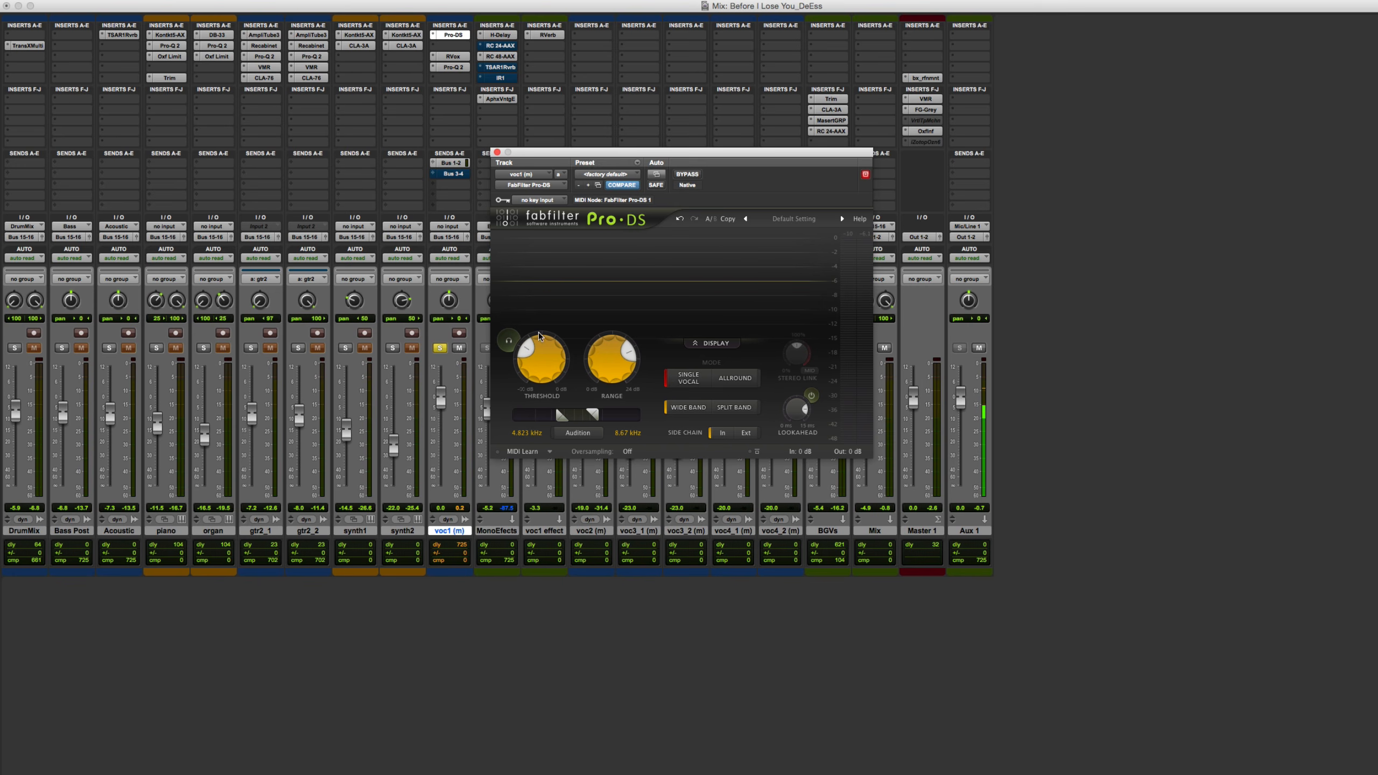
click(508, 341)
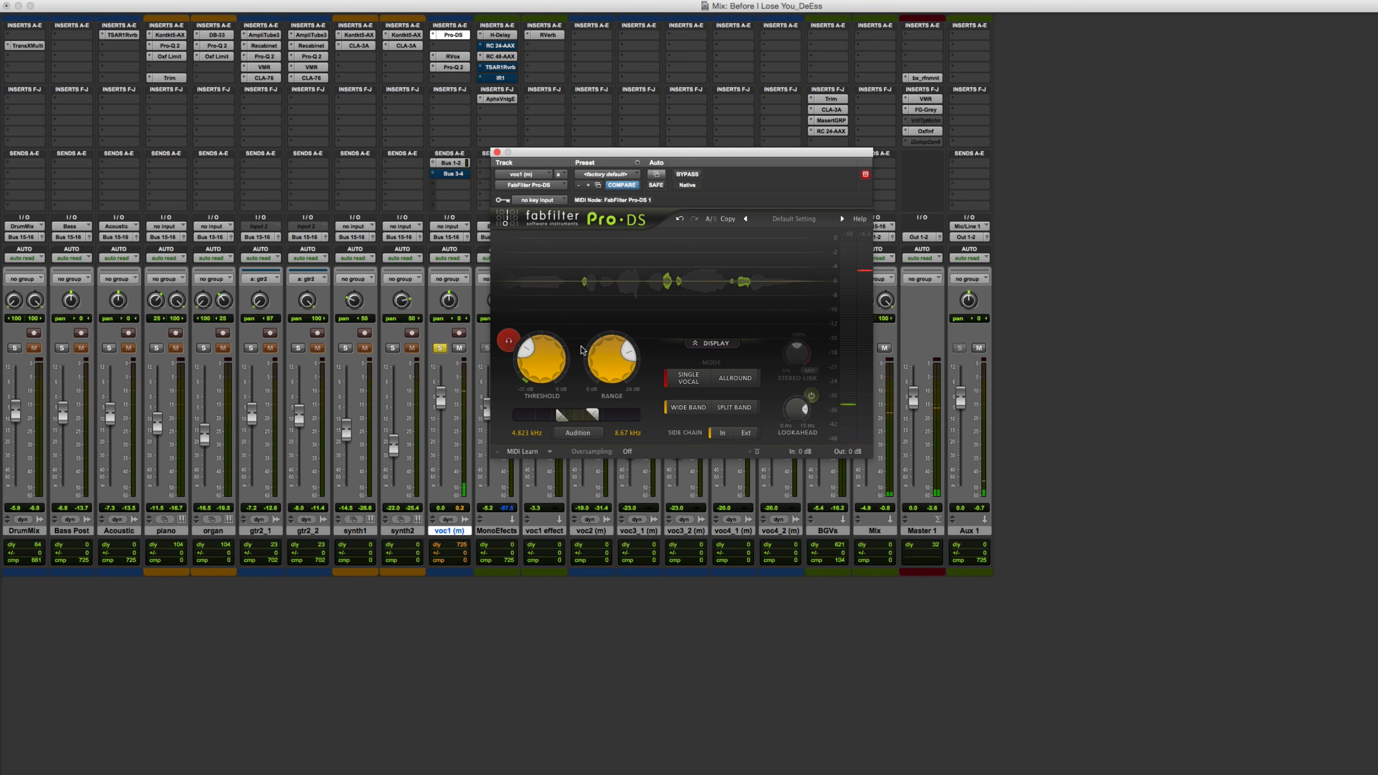
mouse_move(597, 374)
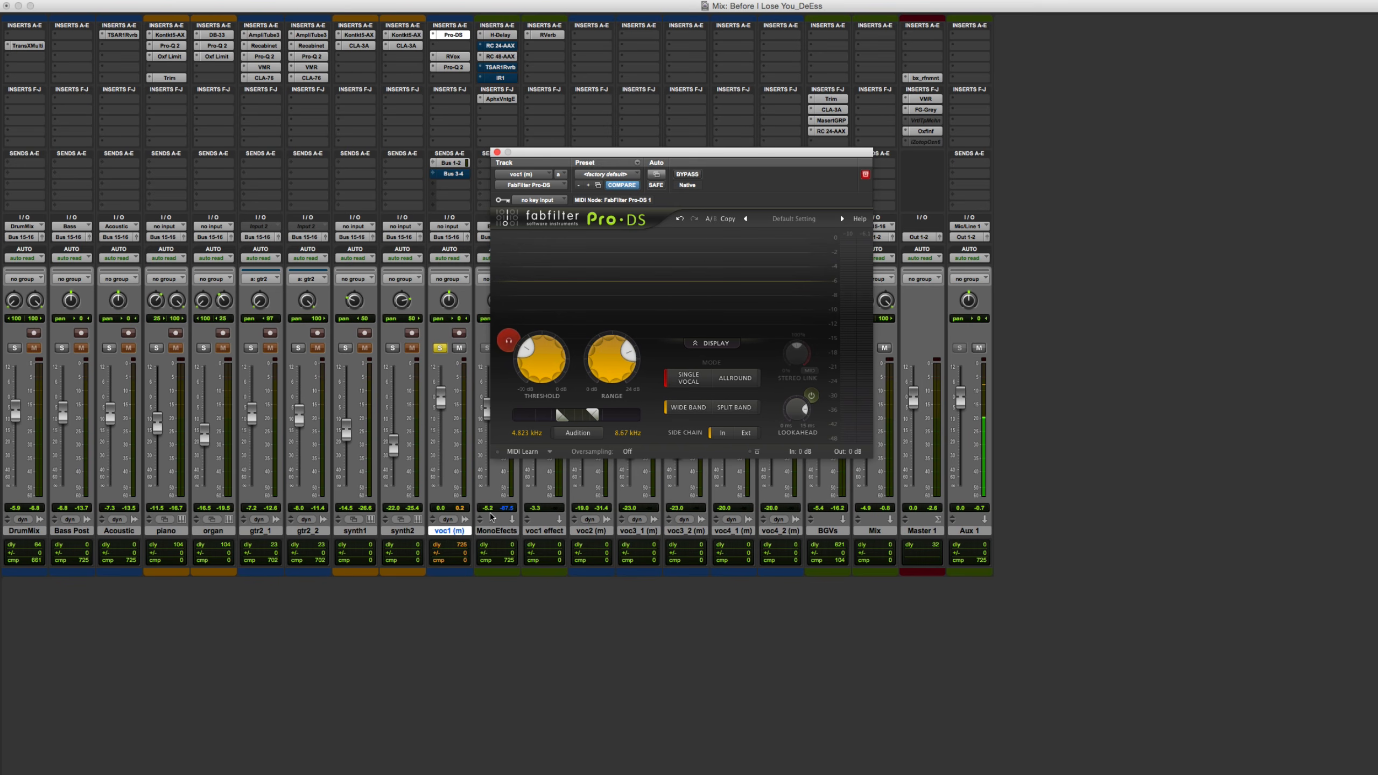
Duplicate the voc1 (m) track once with its playlists, automation, inserts, sends and group assignments.
drag(571, 152, 644, 166)
right_click(457, 533)
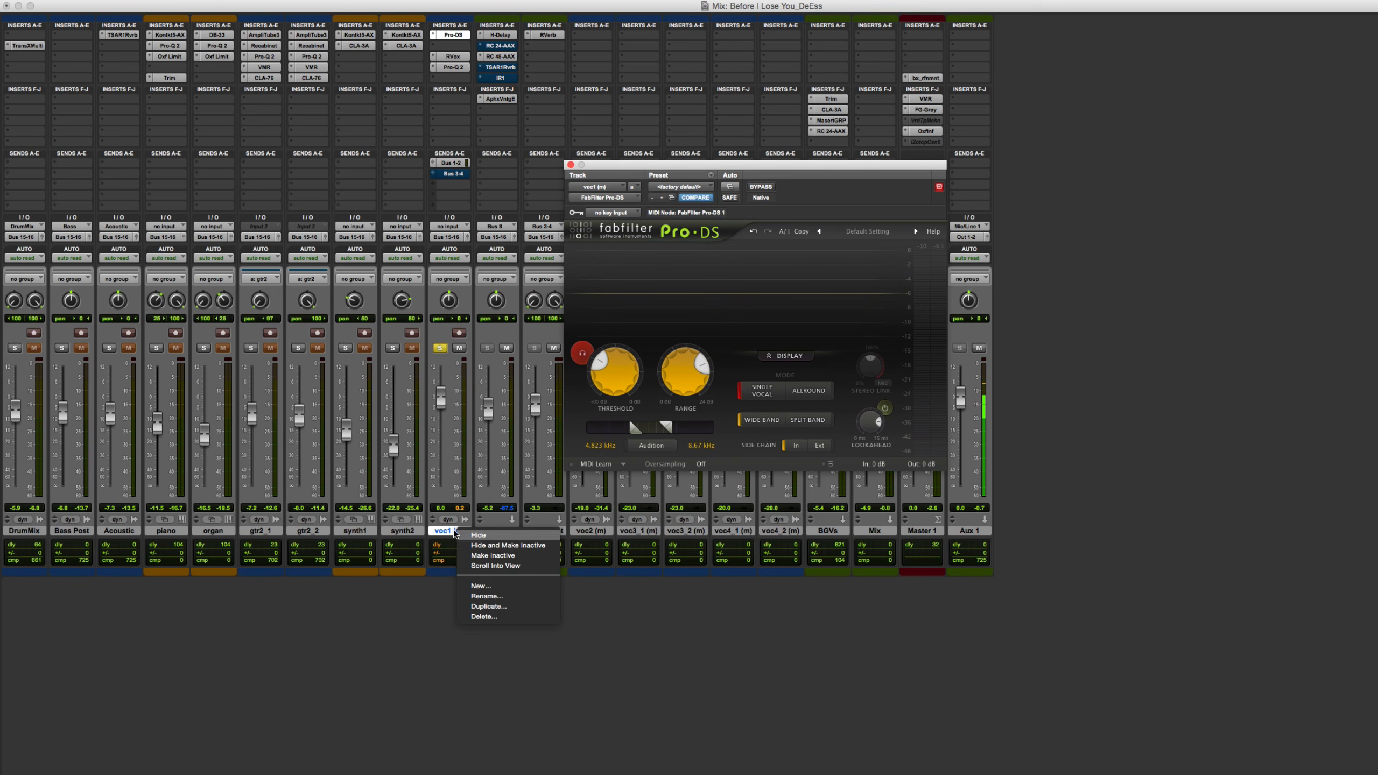
click(492, 606)
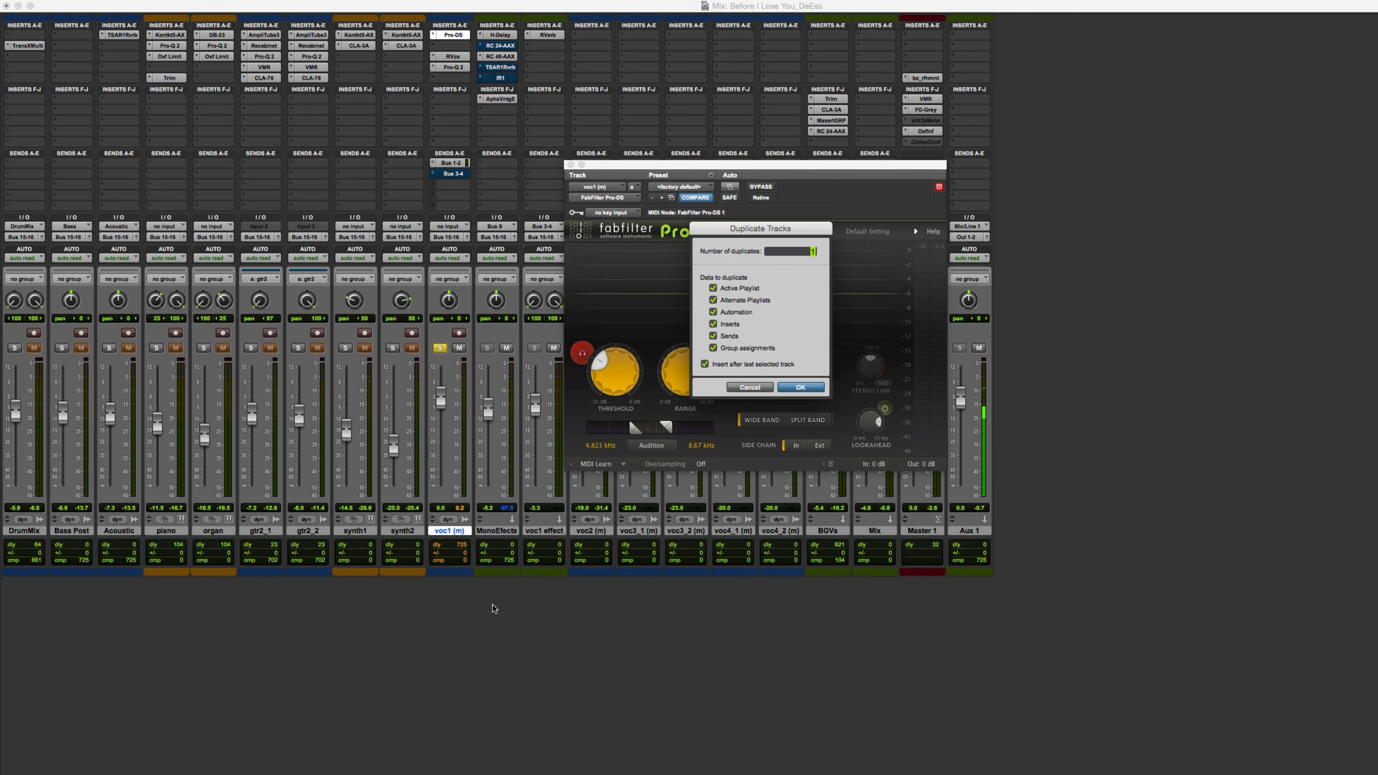
click(801, 388)
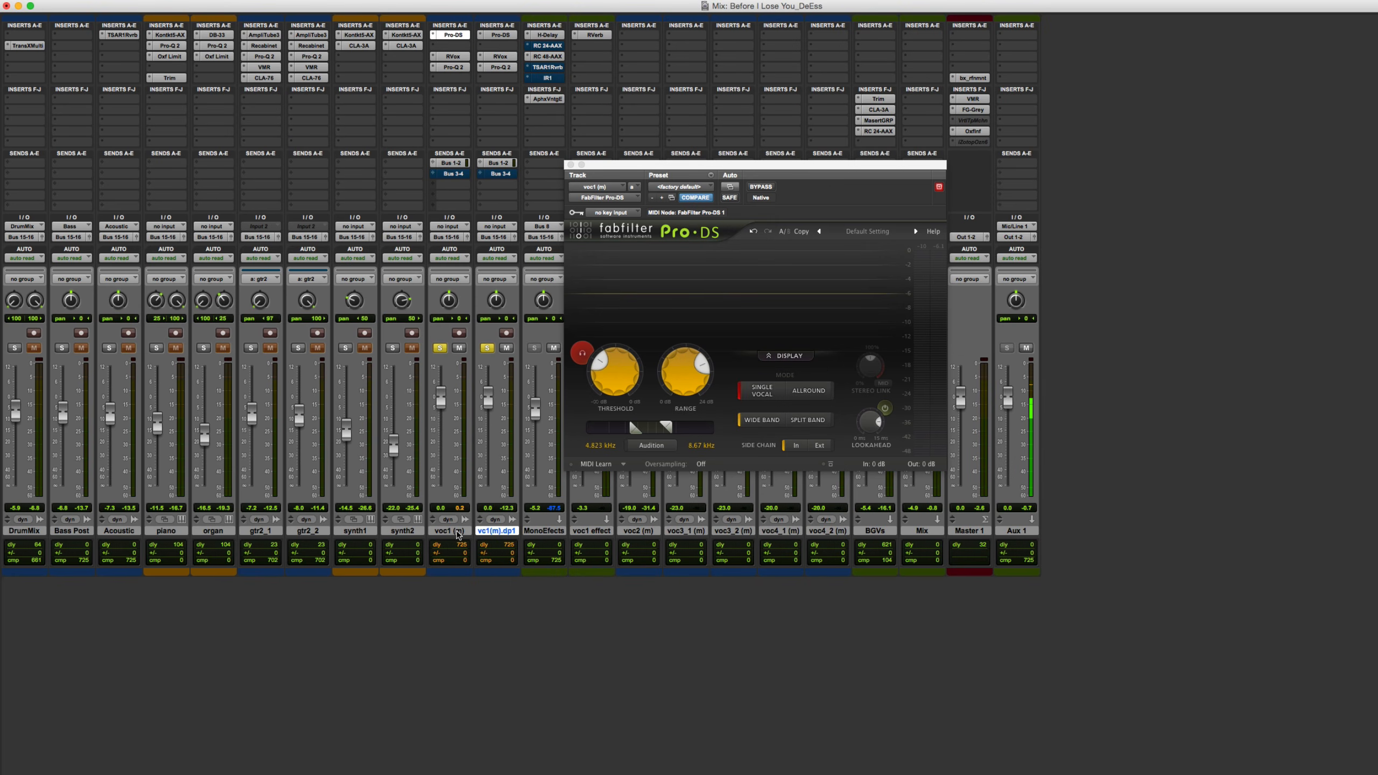
Rename the duplicated vocal track as Ess.
click(455, 531)
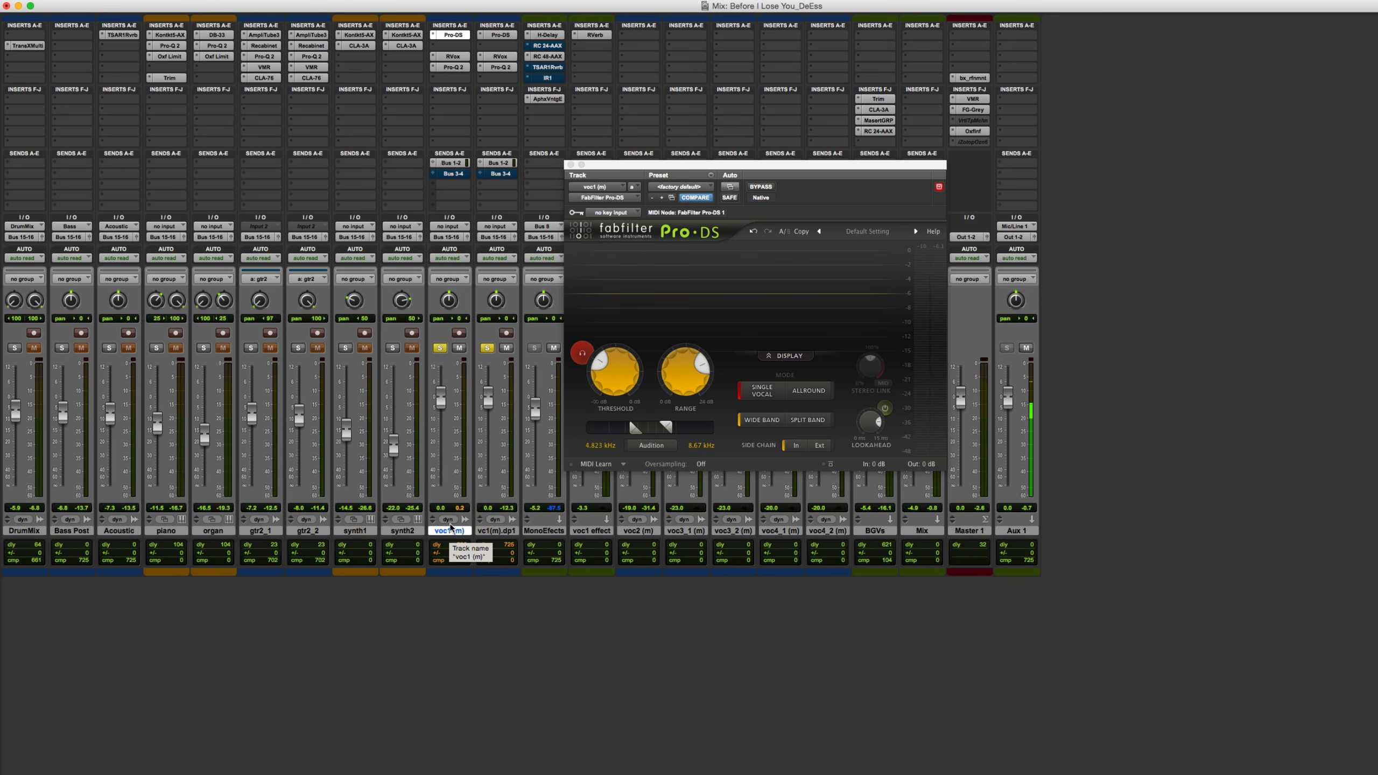
click(482, 531)
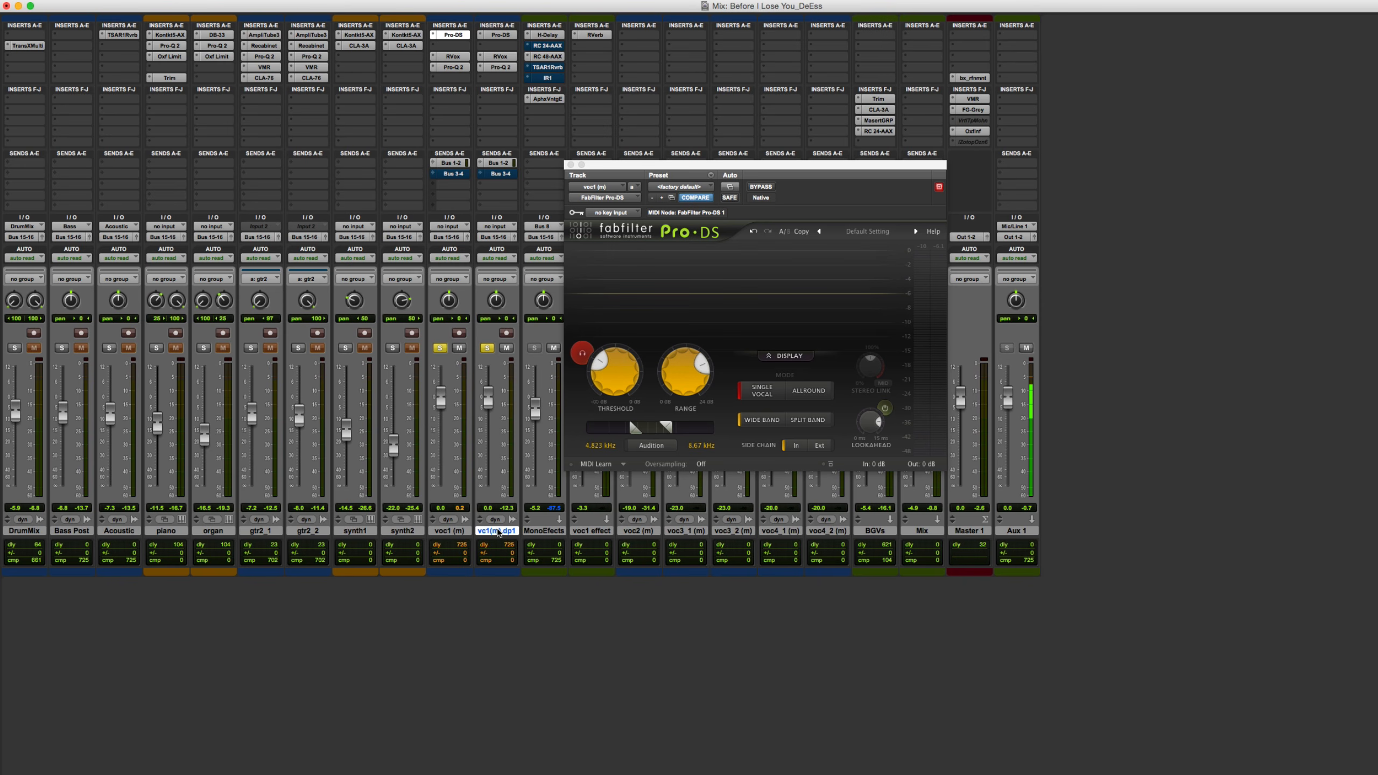
double_click(497, 531)
text(Ess)
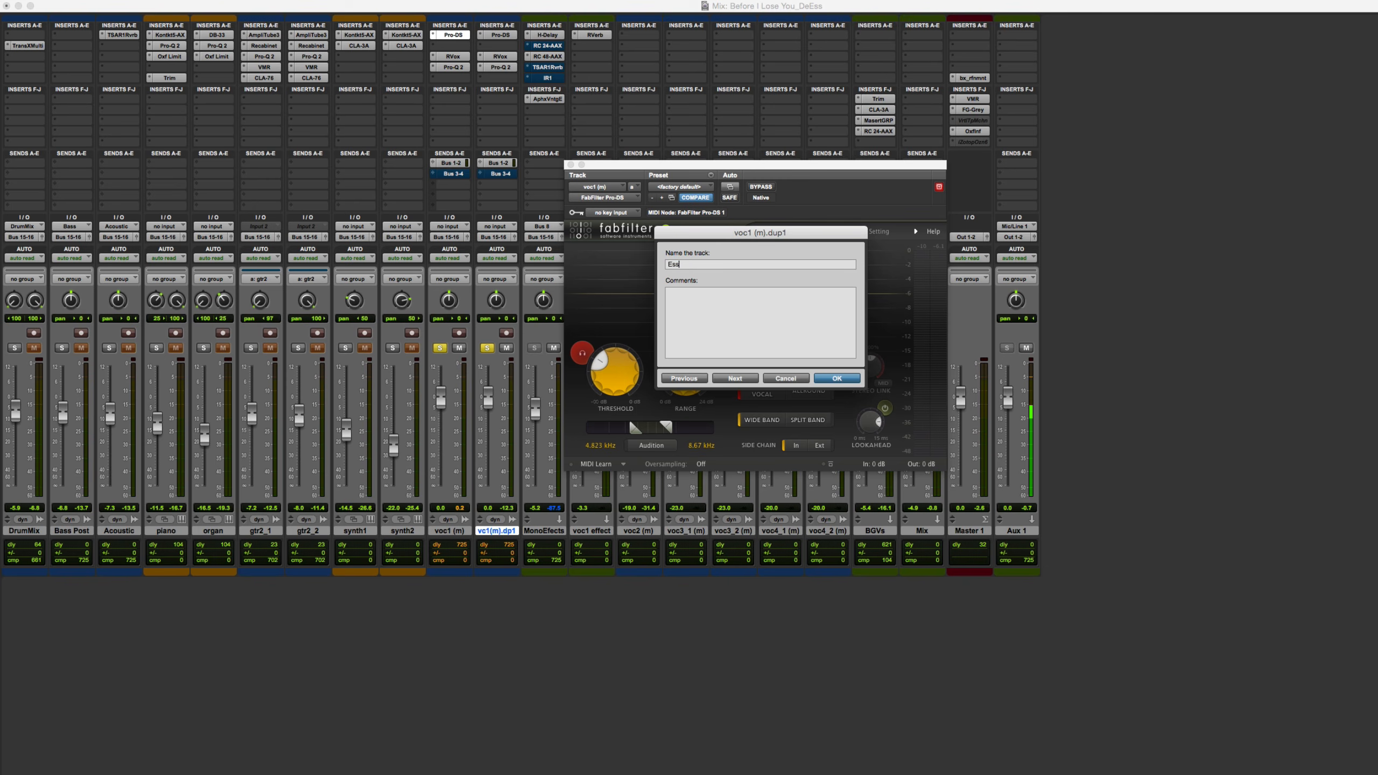
key(Return)
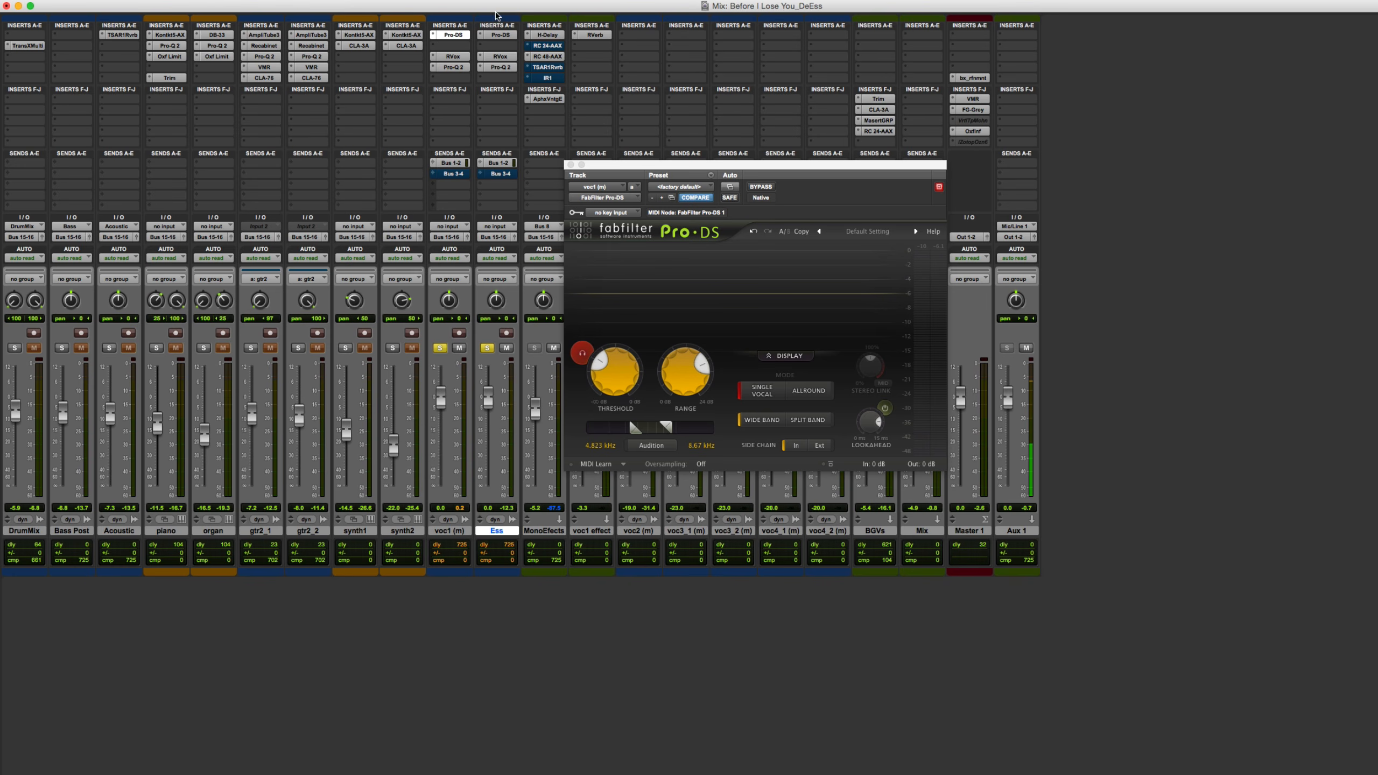
Check the Ess track's de-esser, and on voc1 (m) turn off its trigger listening and set Range to 24 dB.
click(493, 34)
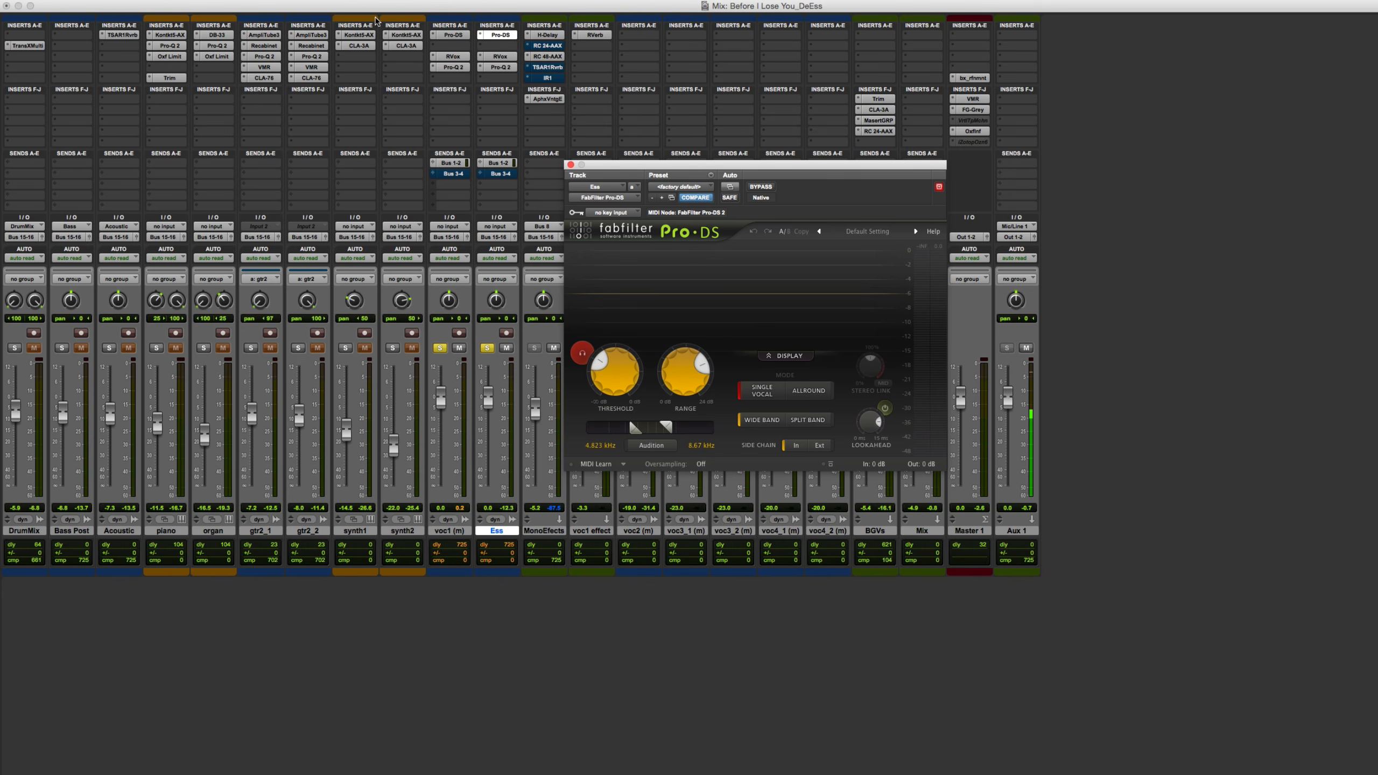
click(458, 33)
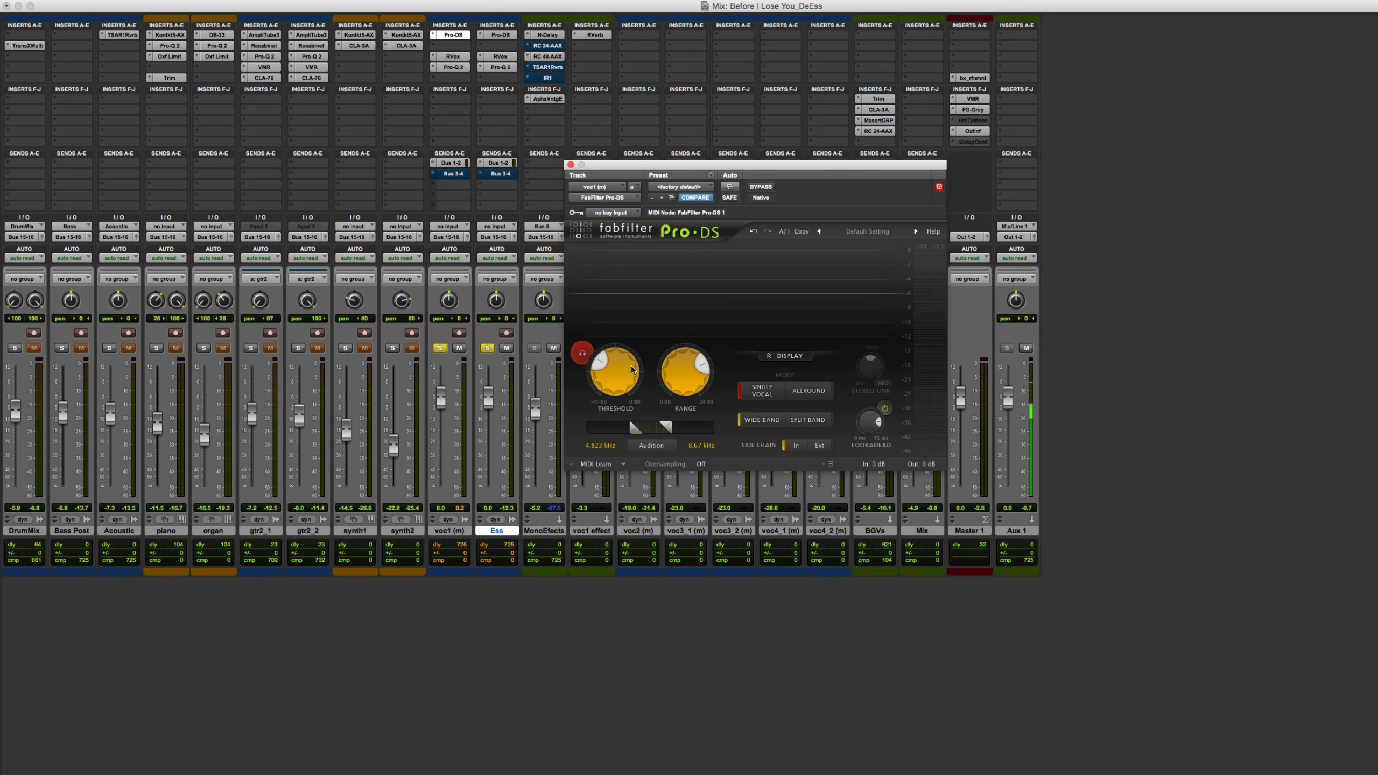
mouse_move(678, 391)
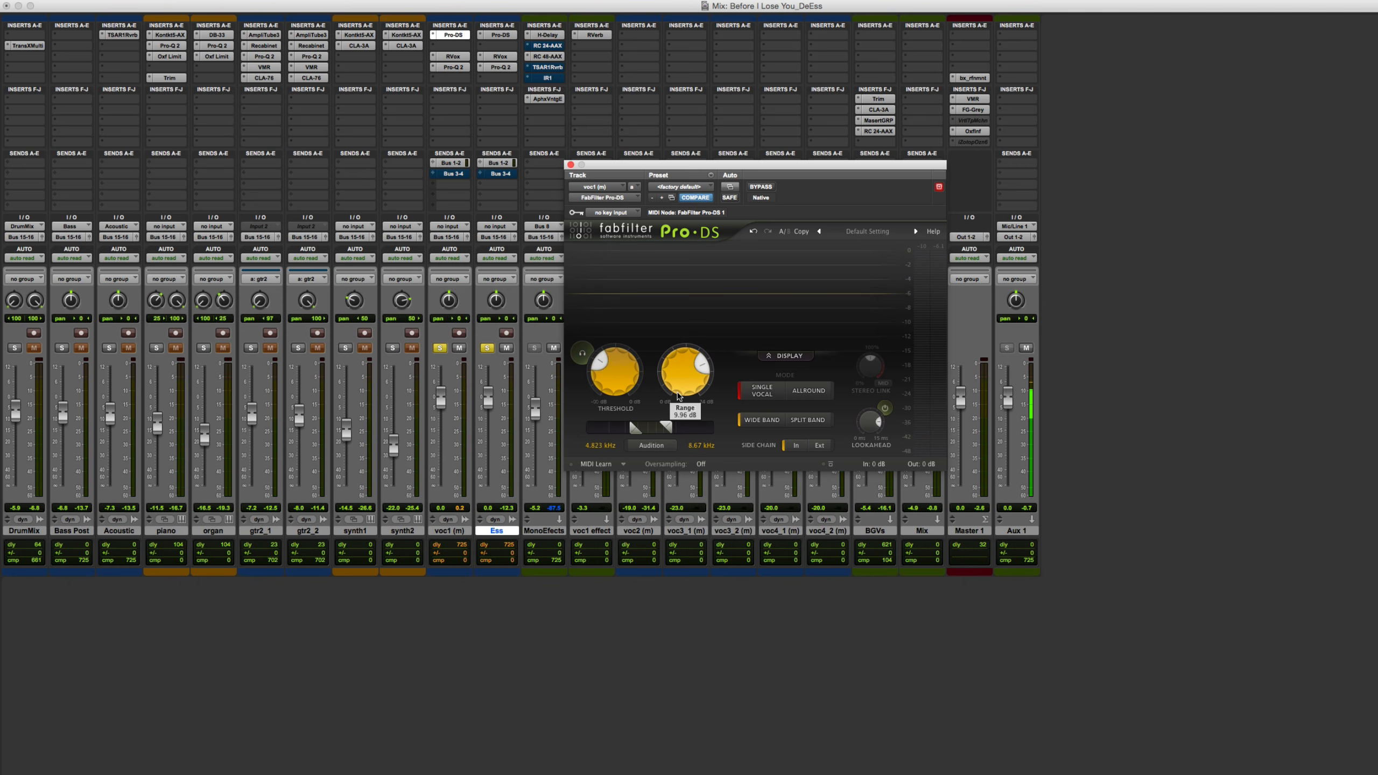
drag(678, 396, 709, 351)
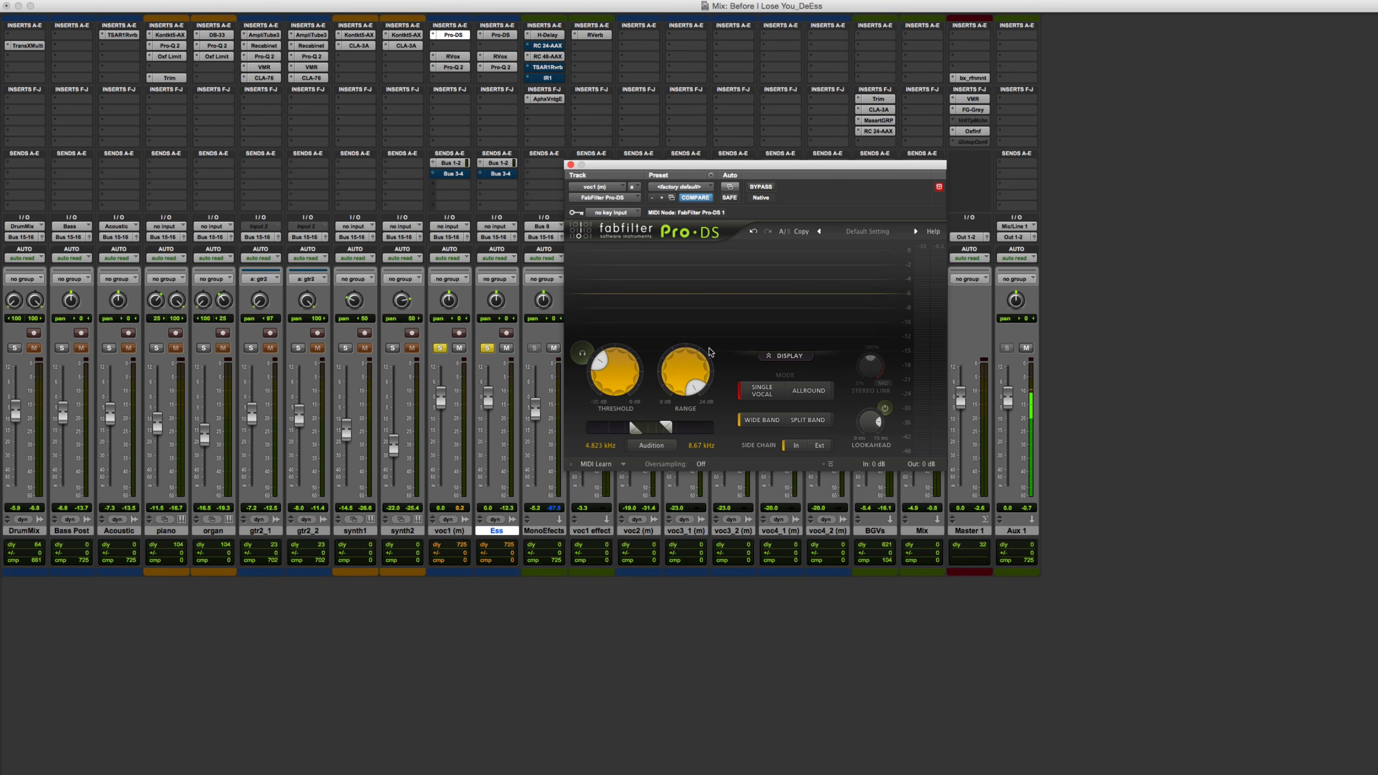
mouse_move(700, 374)
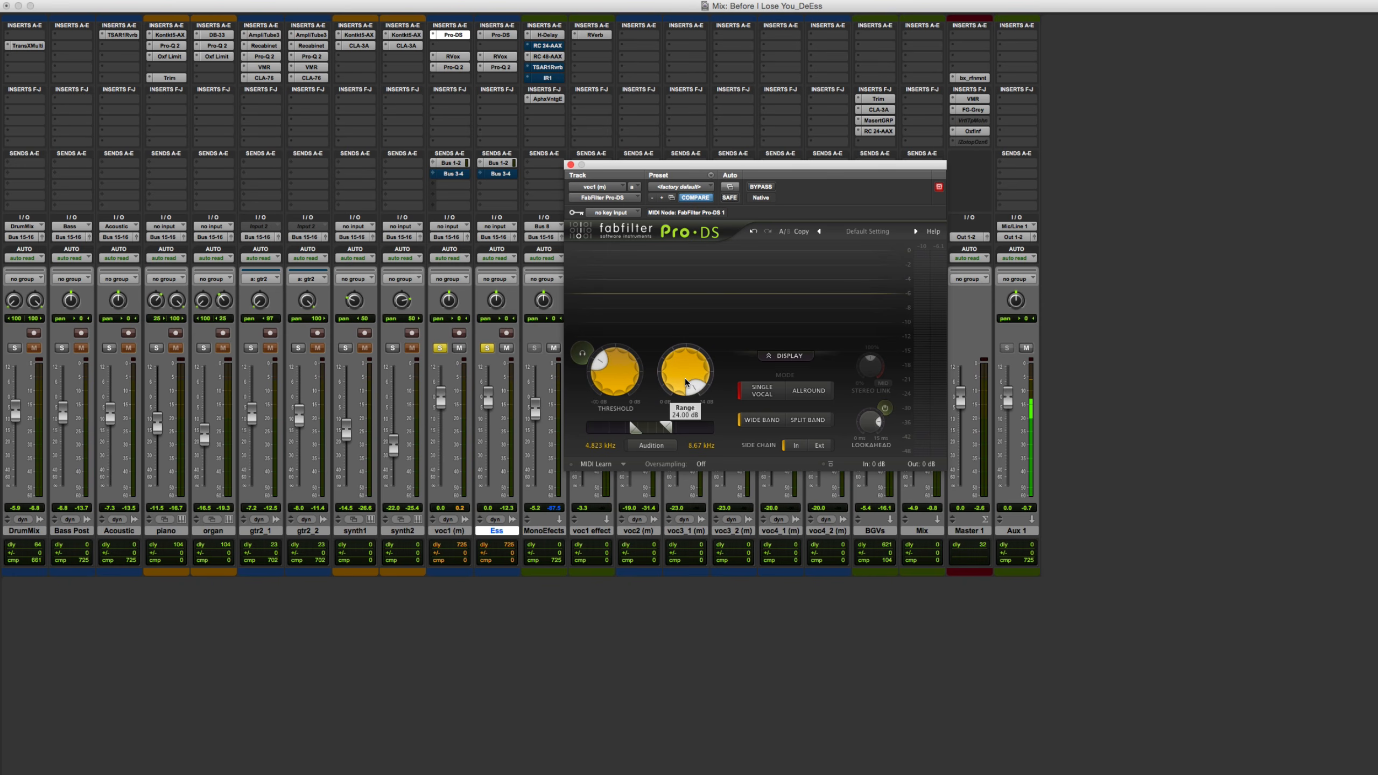
mouse_move(685, 385)
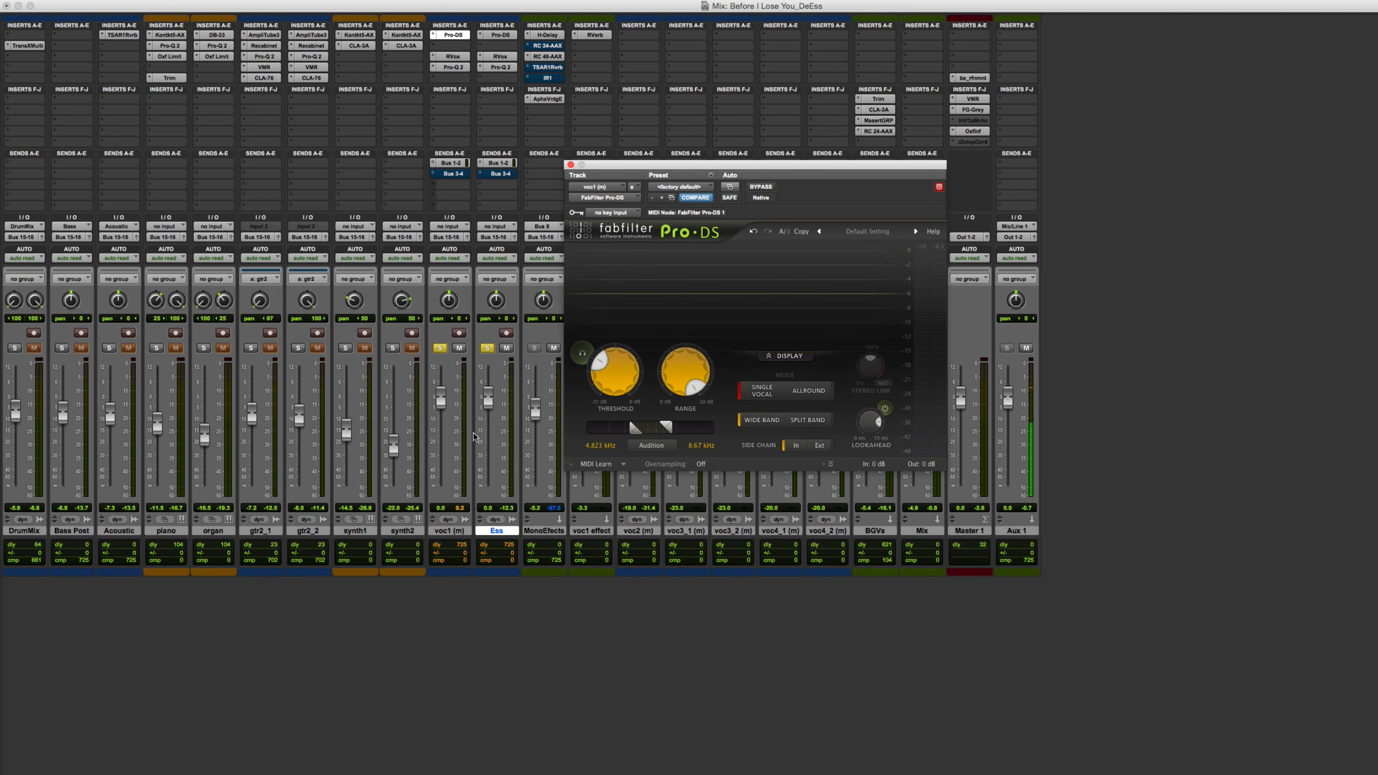
Select the Ess track and lower its fader to -2.5 dB.
click(451, 530)
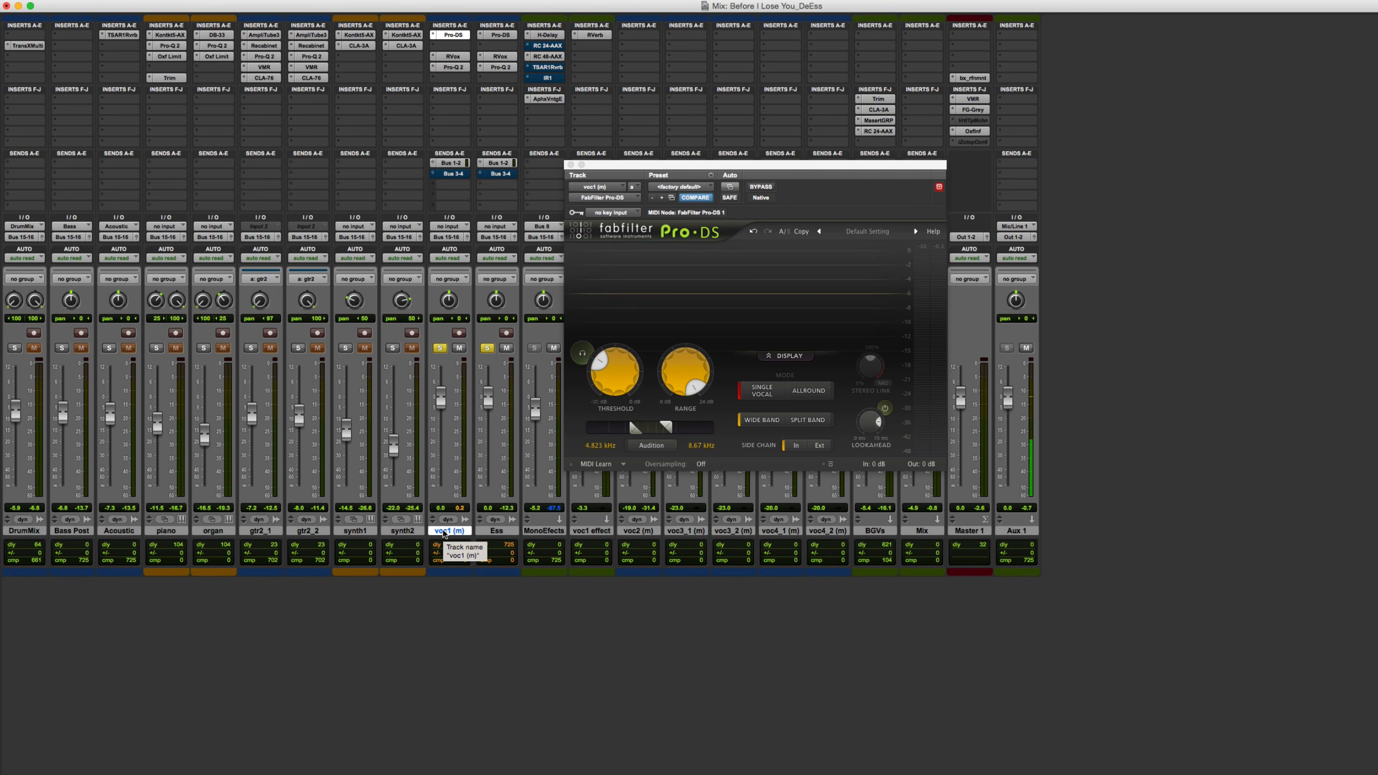
click(507, 532)
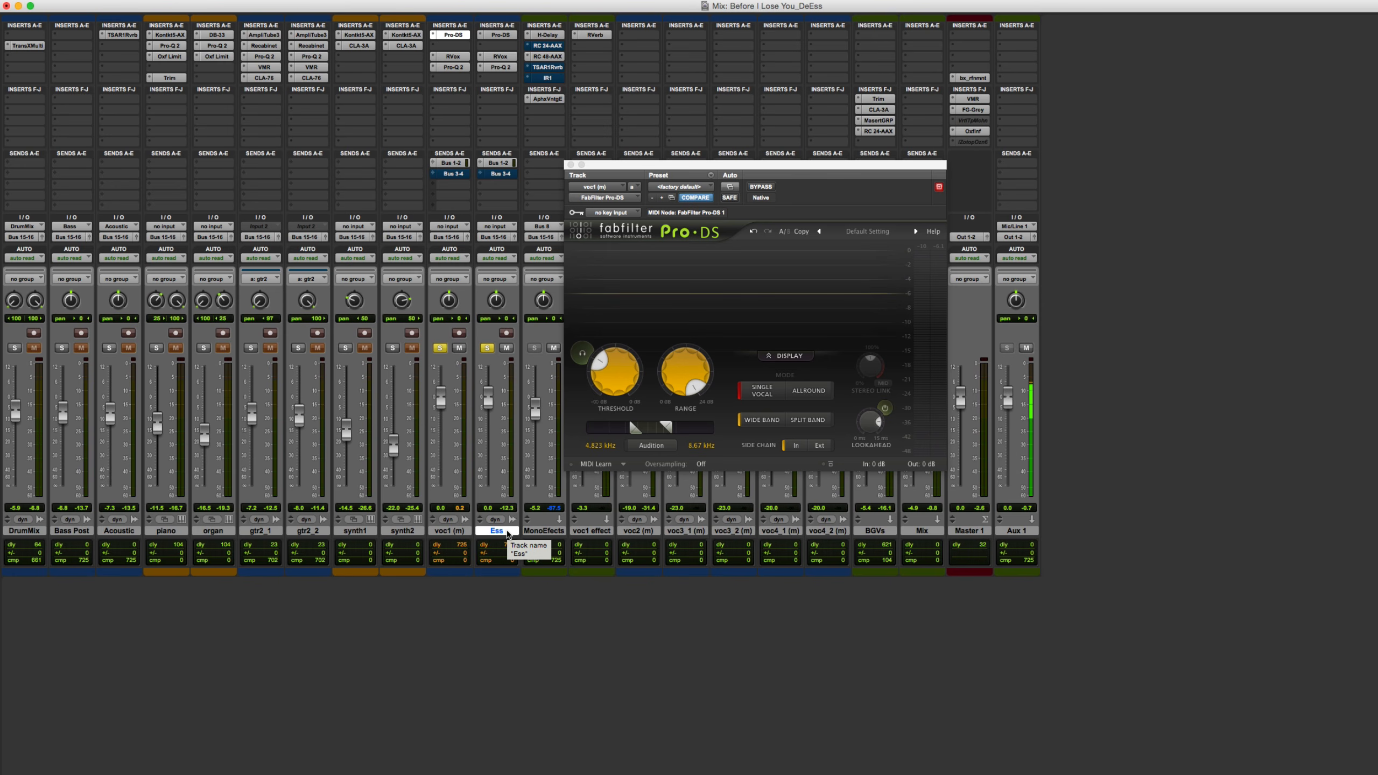
mouse_move(491, 407)
mouse_down()
mouse_move(491, 445)
mouse_move(494, 397)
mouse_up()
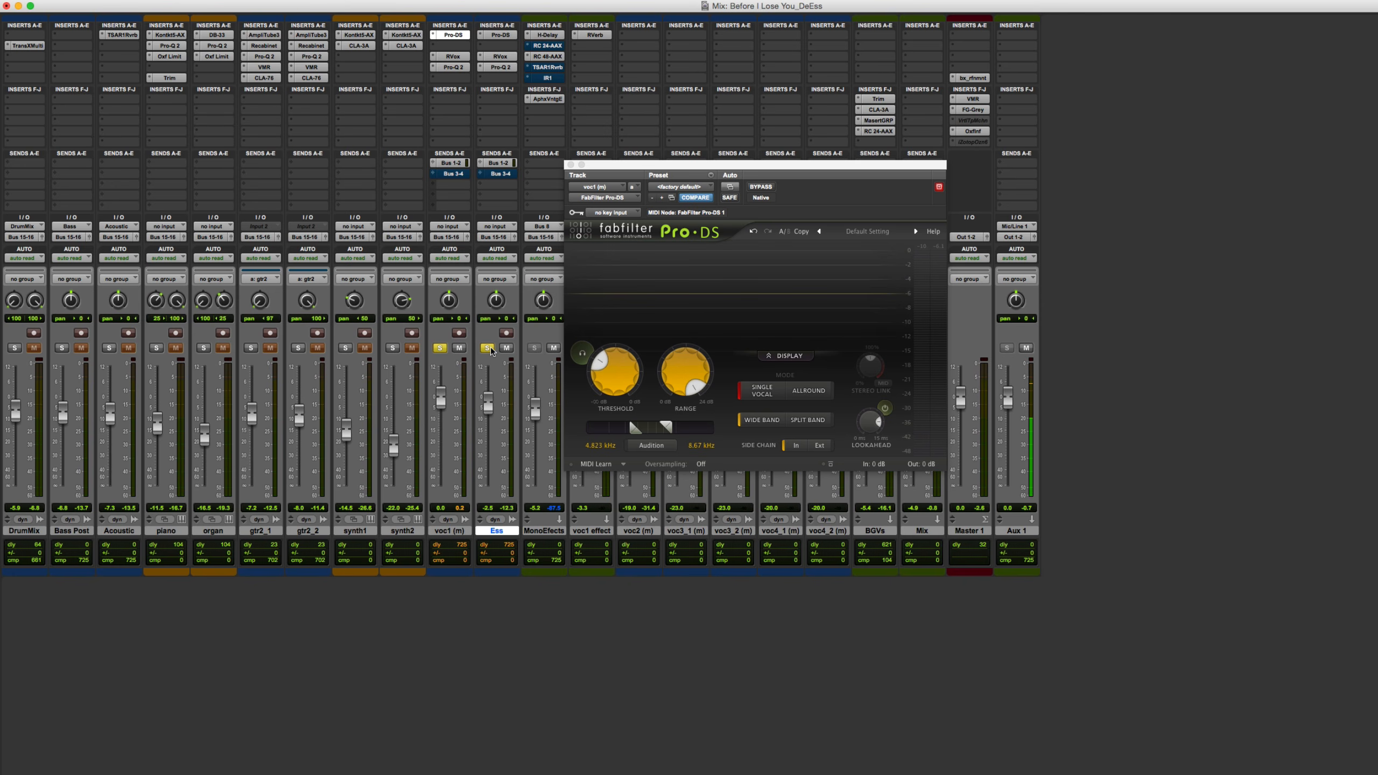
Listen to voc1 (m) with Ess muted, and swap the mutes to hear the Ess track alone.
click(505, 348)
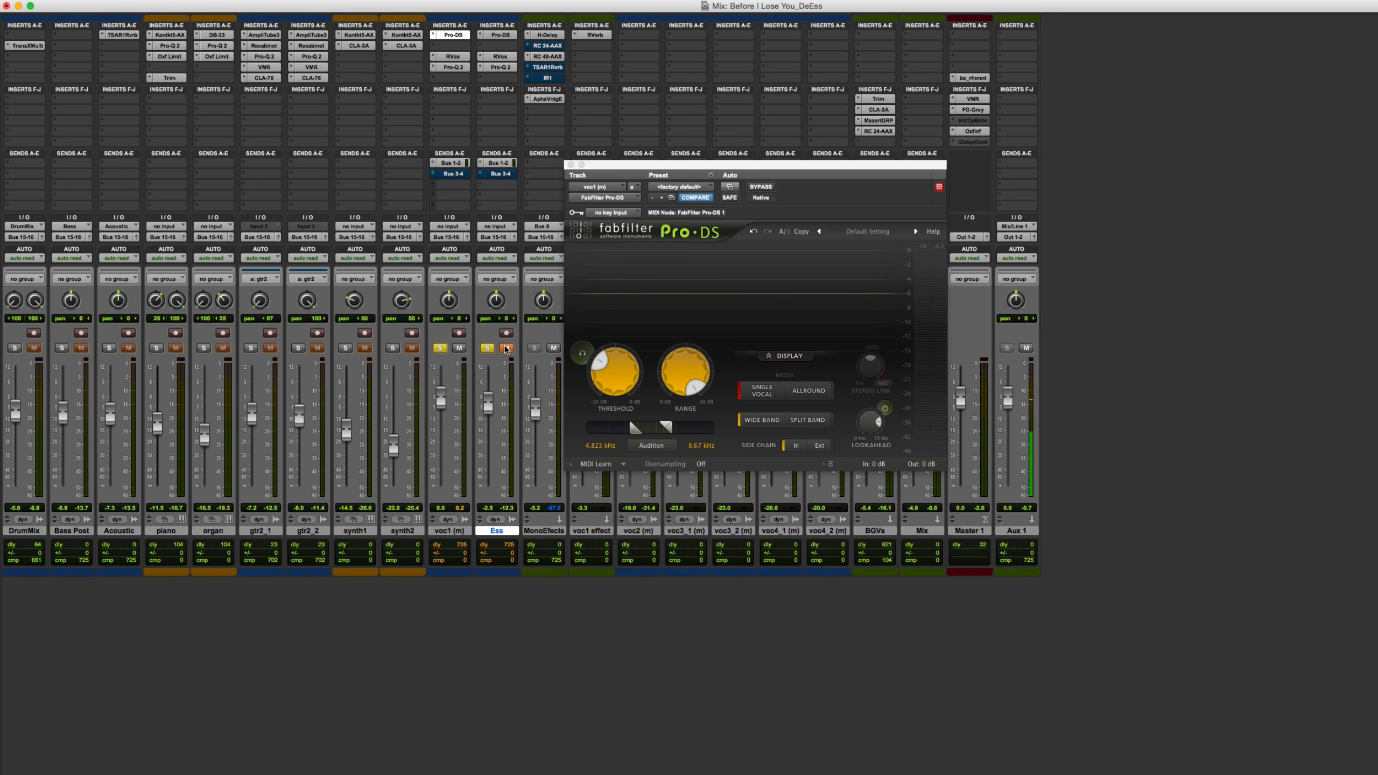
click(459, 348)
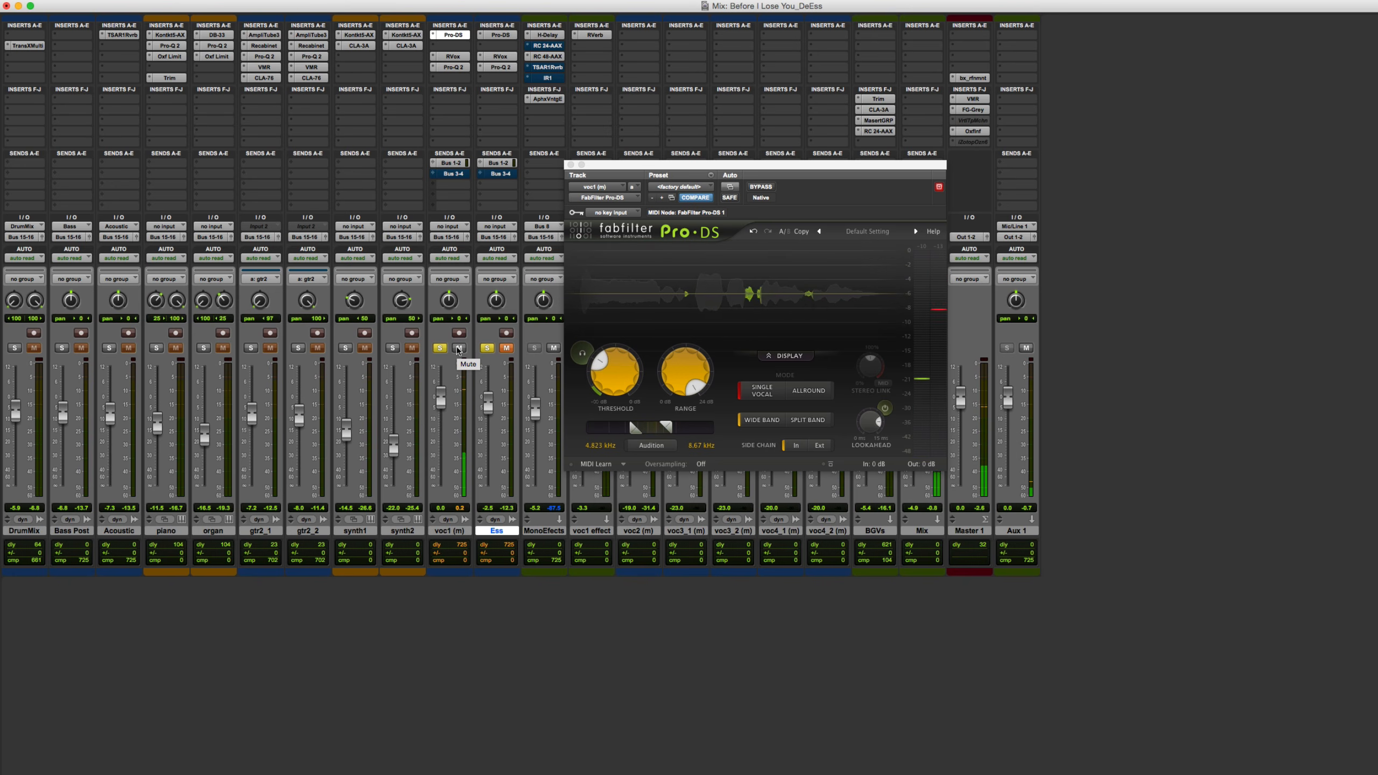
click(505, 349)
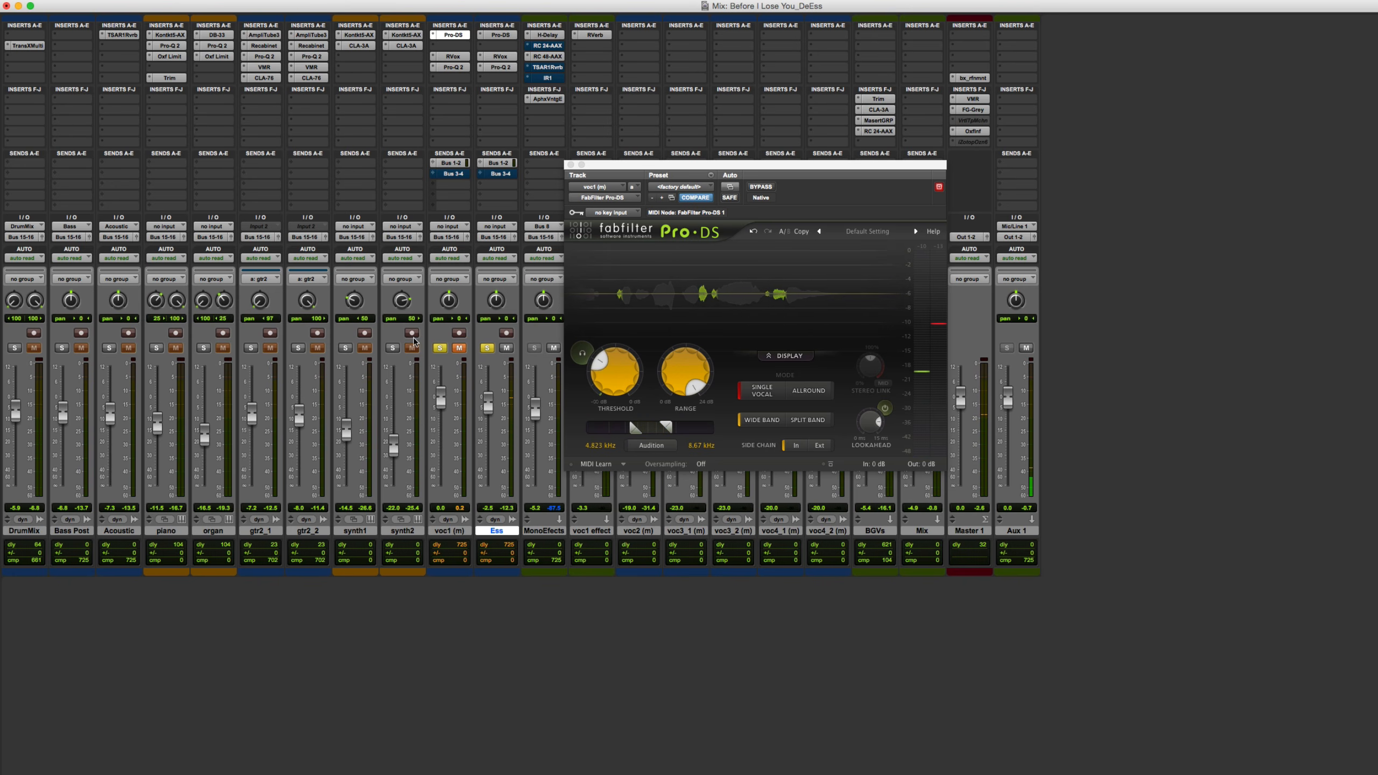
Unmute voc1 (m) and, in its Pro-Q 2, raise the high cut's Q and boost the presence bell to about +6.9 dB near 3.3 kHz.
click(459, 347)
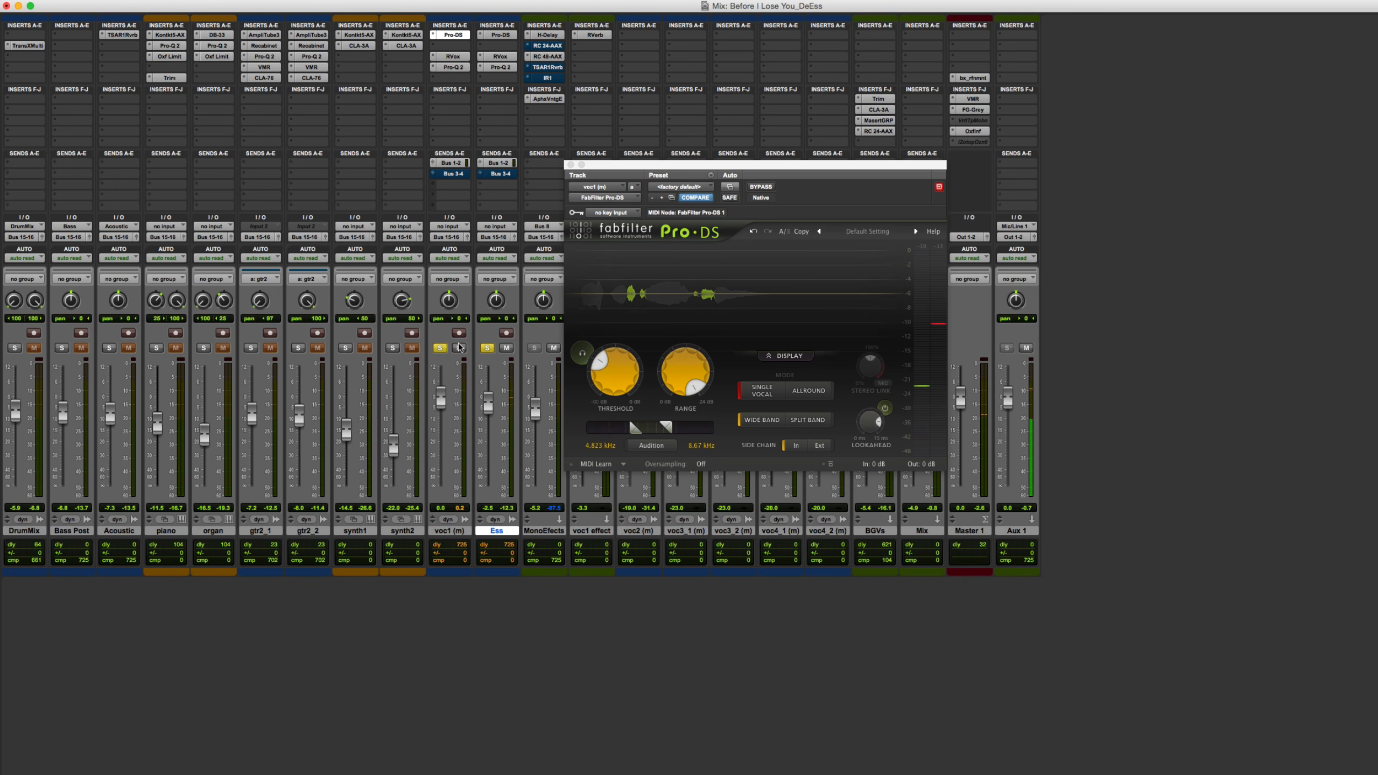
click(458, 68)
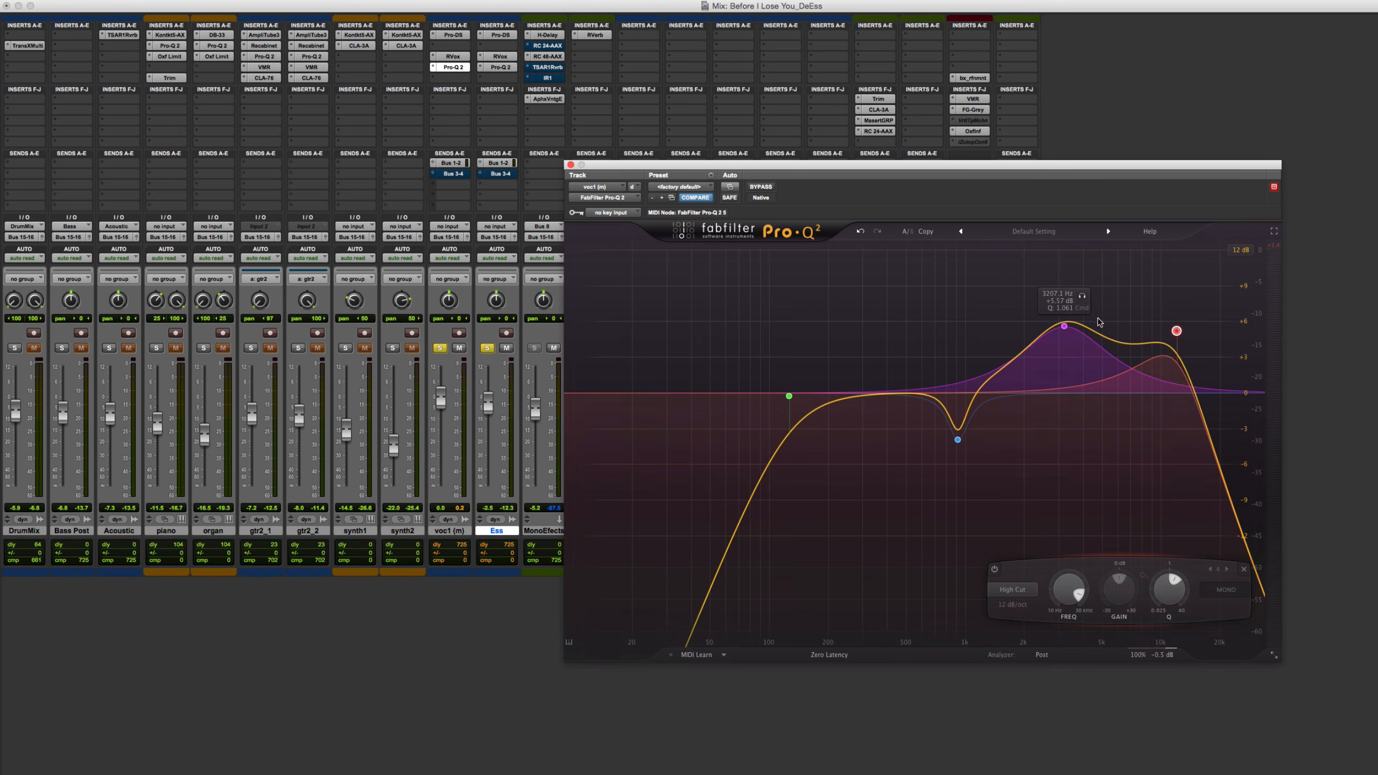
drag(1064, 329, 1059, 317)
drag(1176, 330, 1176, 291)
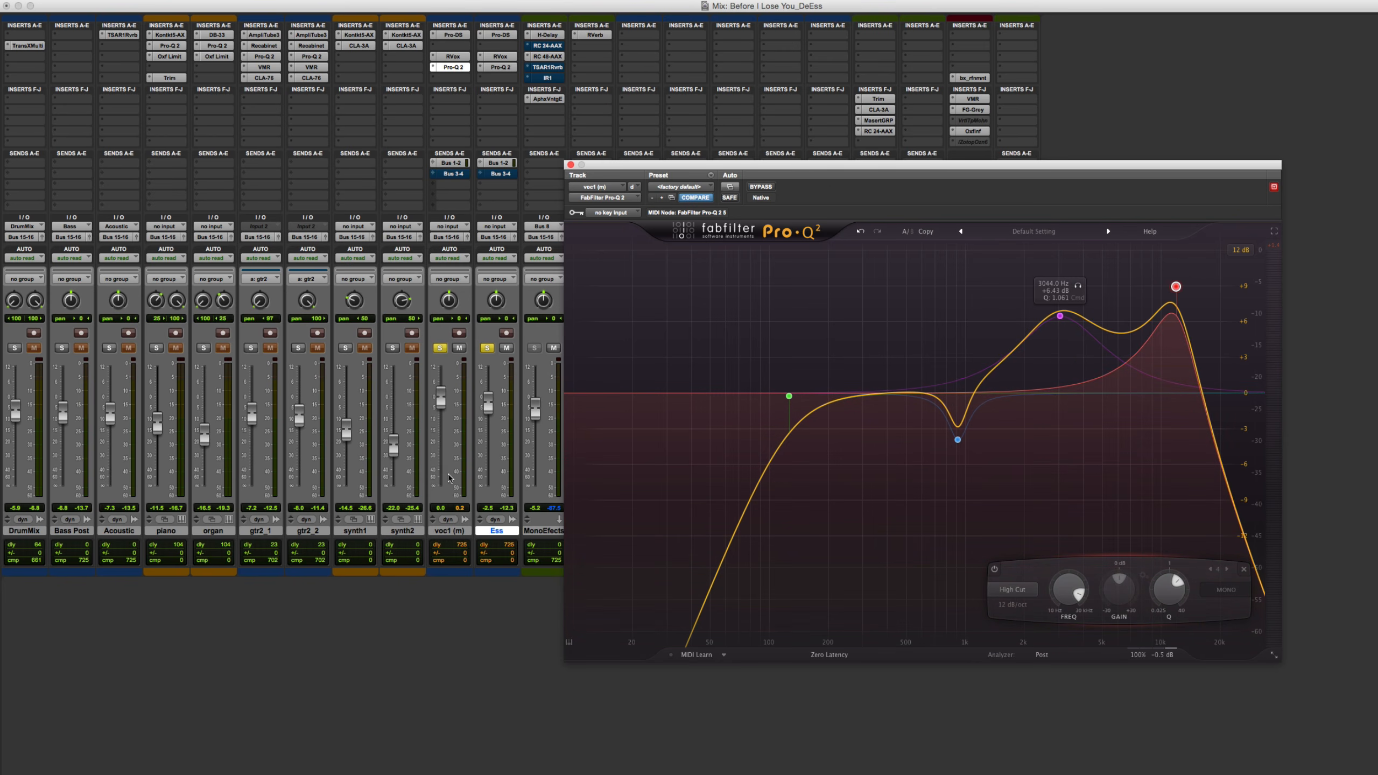
click(455, 531)
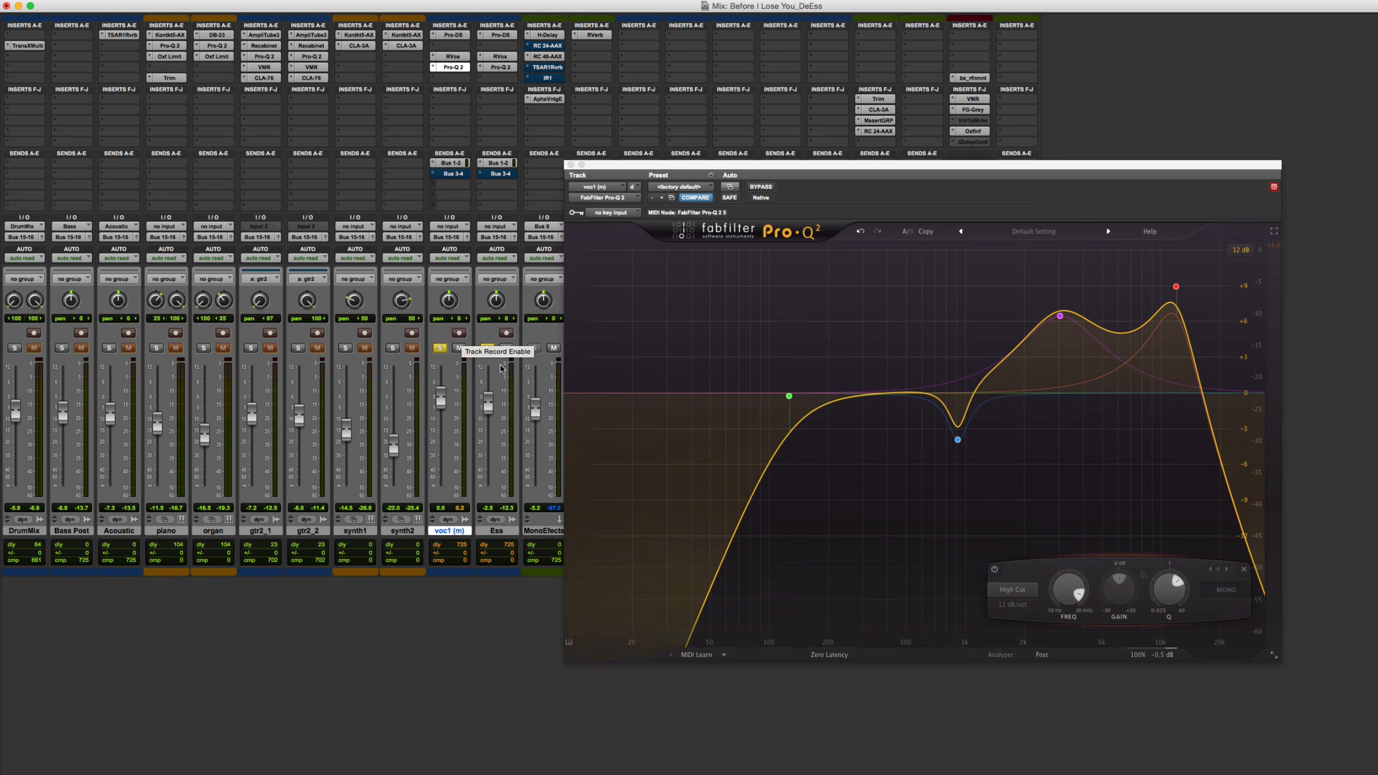
drag(1059, 318, 1066, 313)
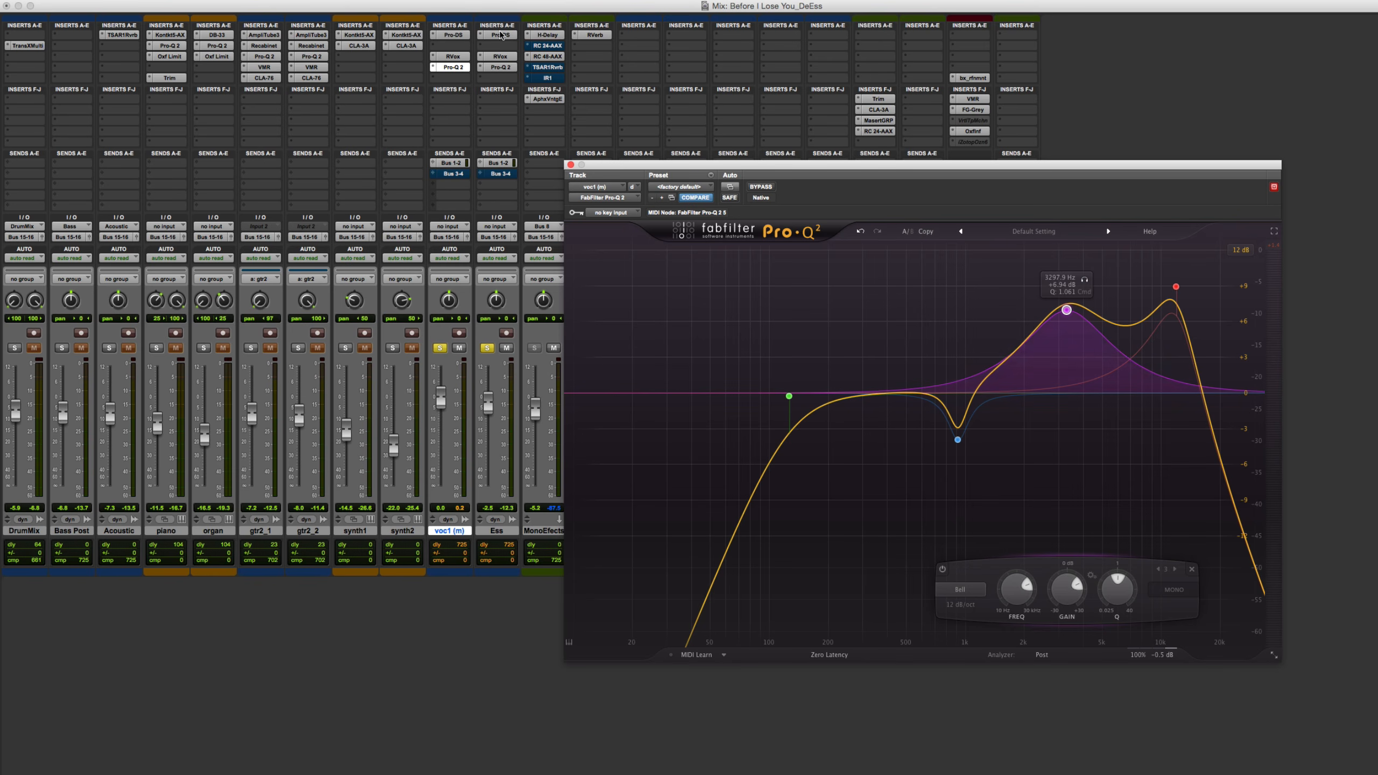
In the Ess track's Pro-Q 2, flatten the presence bell and set the high cut to about 4.9 kHz, Q 1, 12 dB/oct.
click(500, 67)
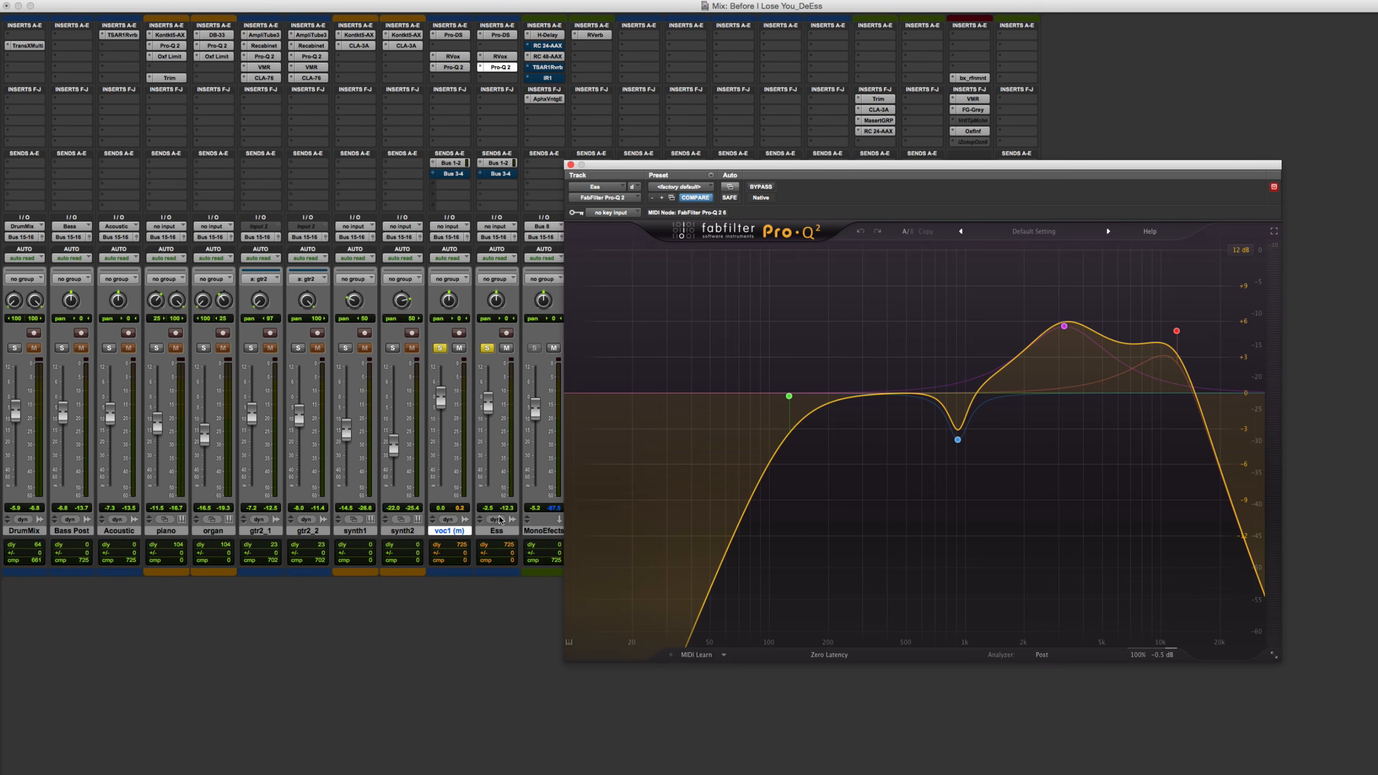
click(500, 531)
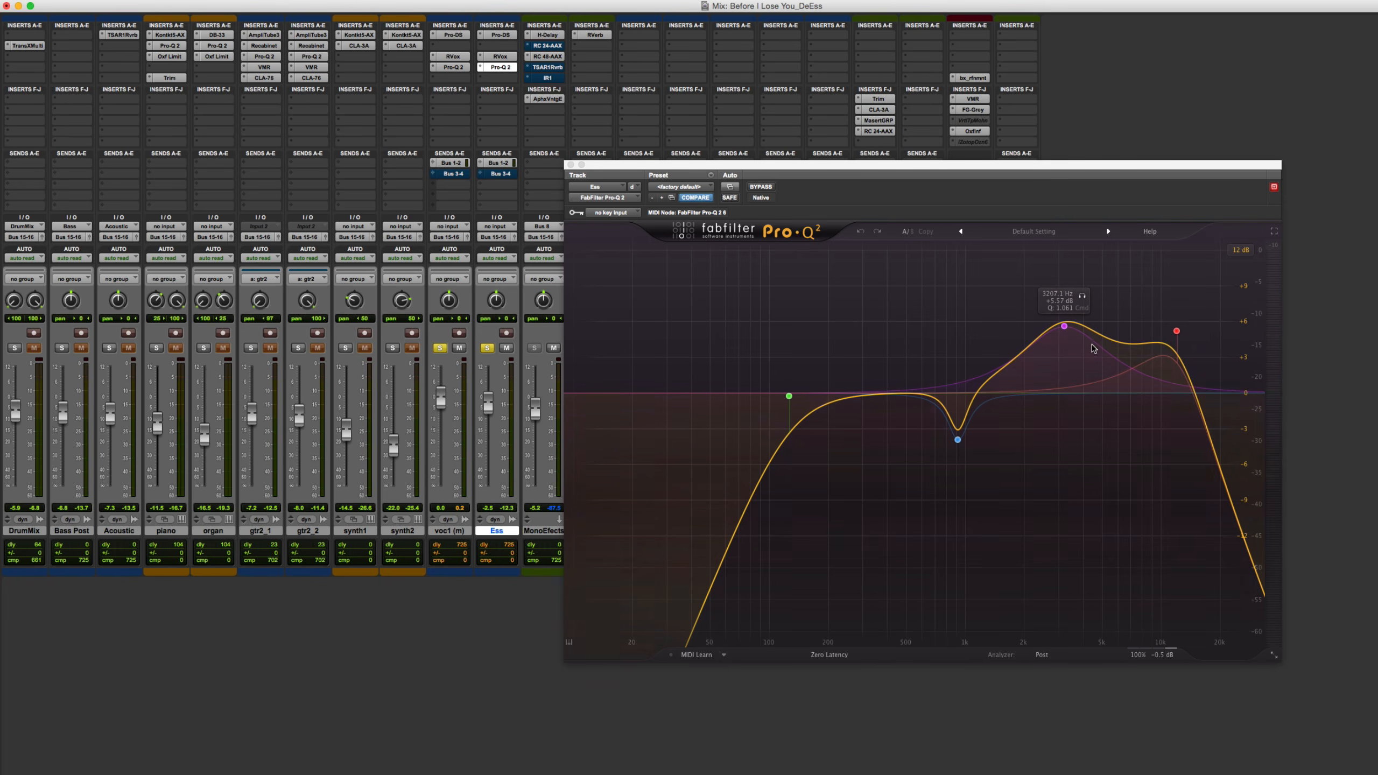
drag(1064, 326, 1040, 389)
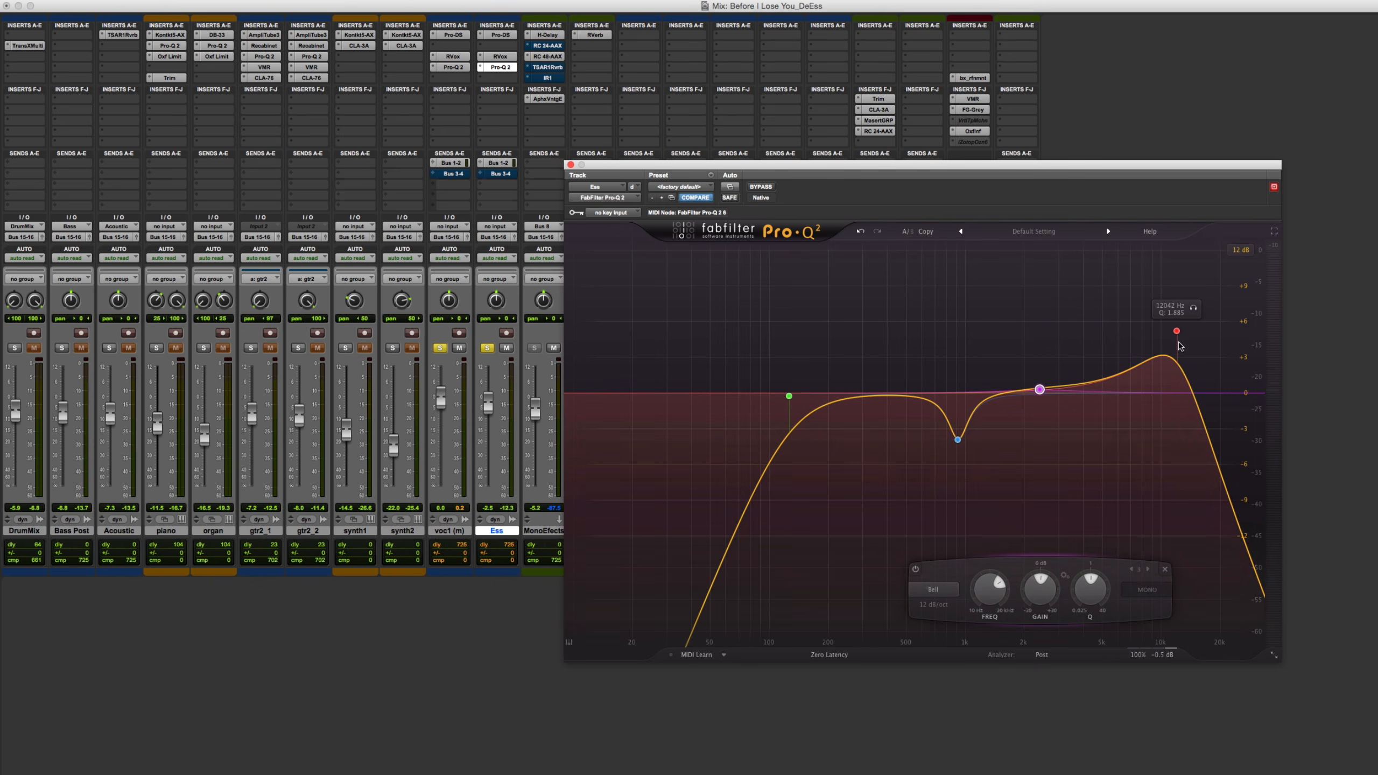
drag(1178, 332, 1091, 390)
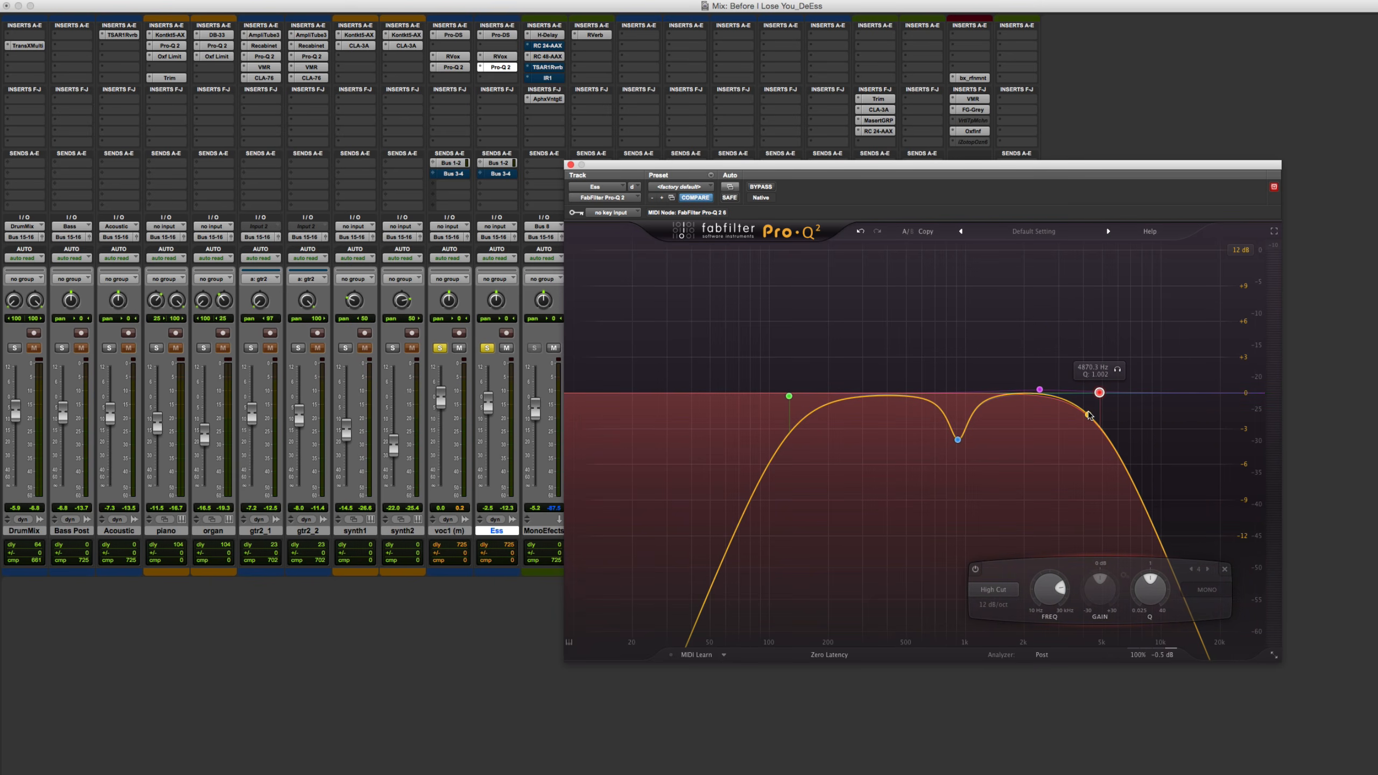
alt+shift+click(1089, 411)
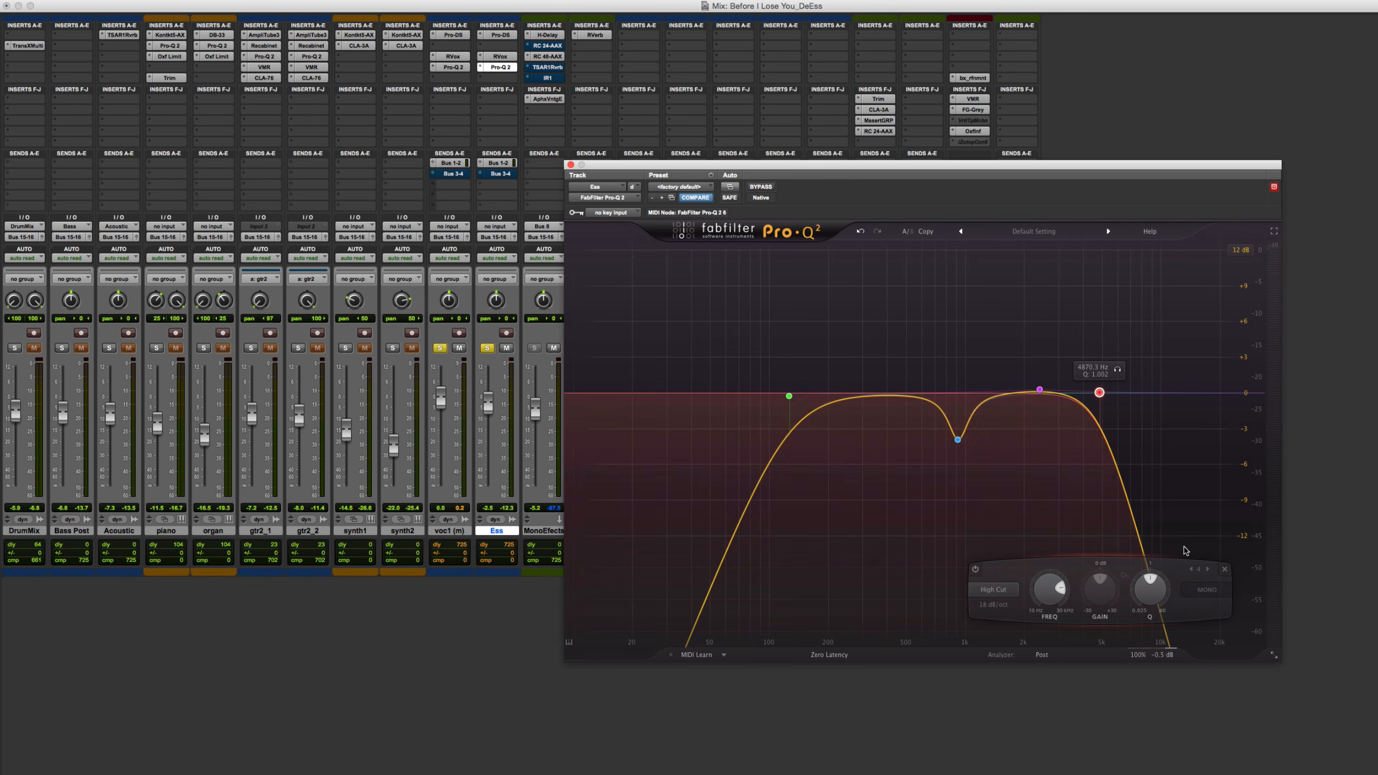
click(994, 604)
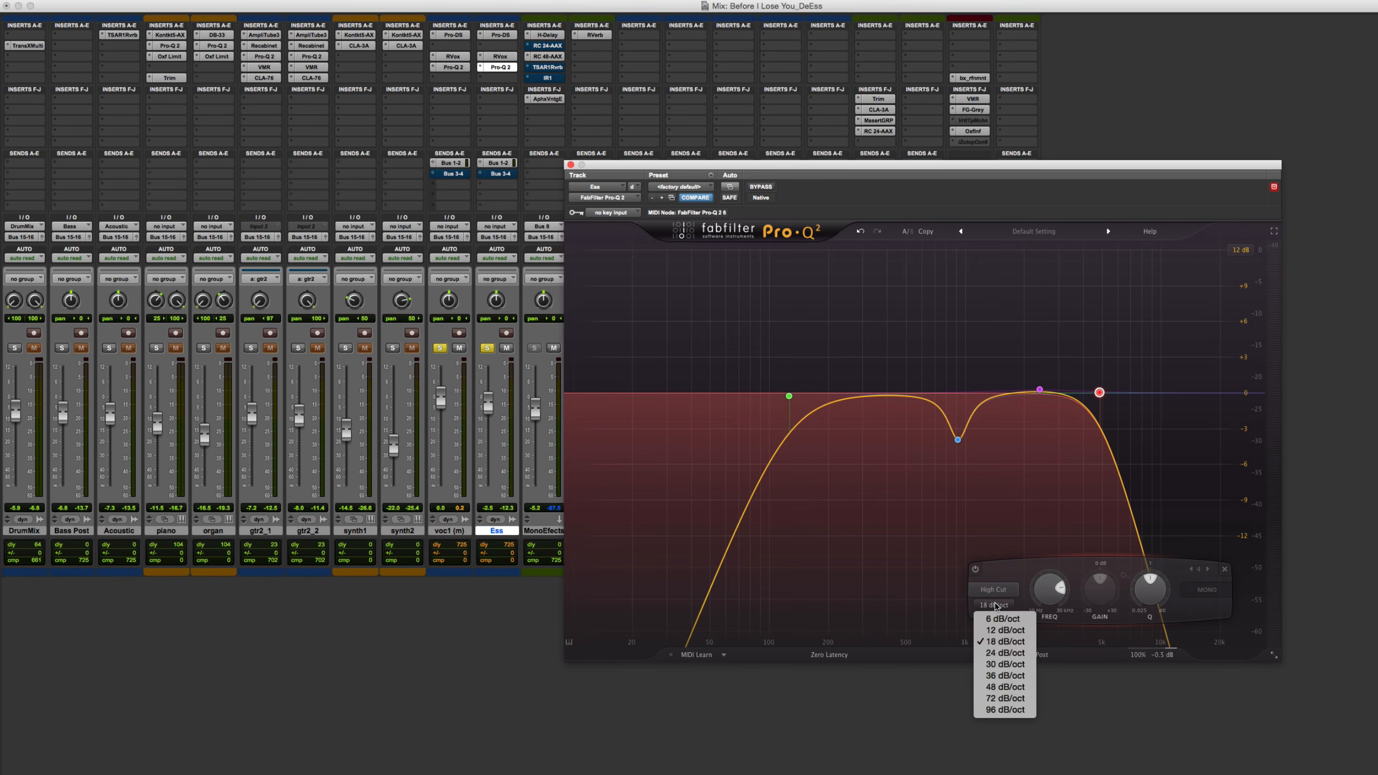
click(1004, 630)
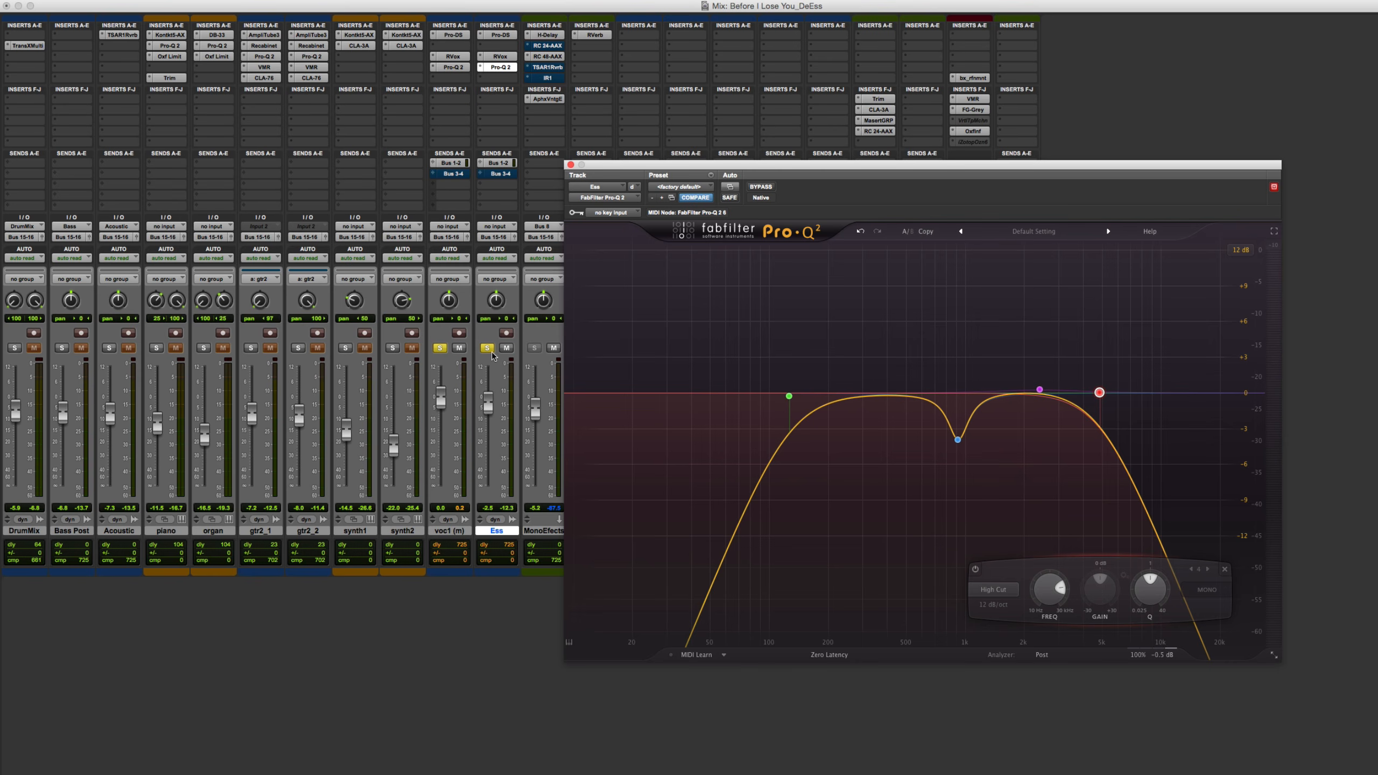
Check both vocal tracks' de-essers and lower the faders to -1.4 dB on voc1 (m) and -5.8 dB on Ess.
click(489, 401)
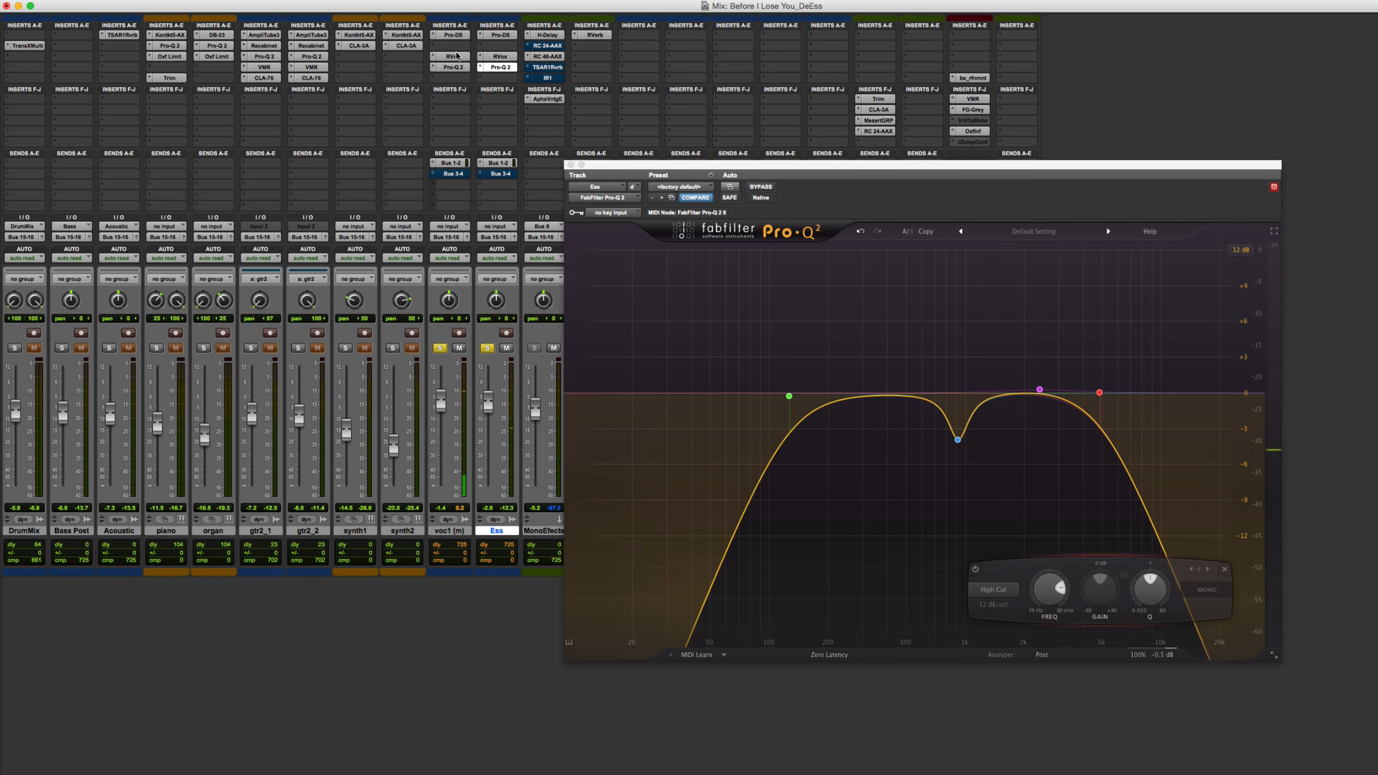
click(504, 35)
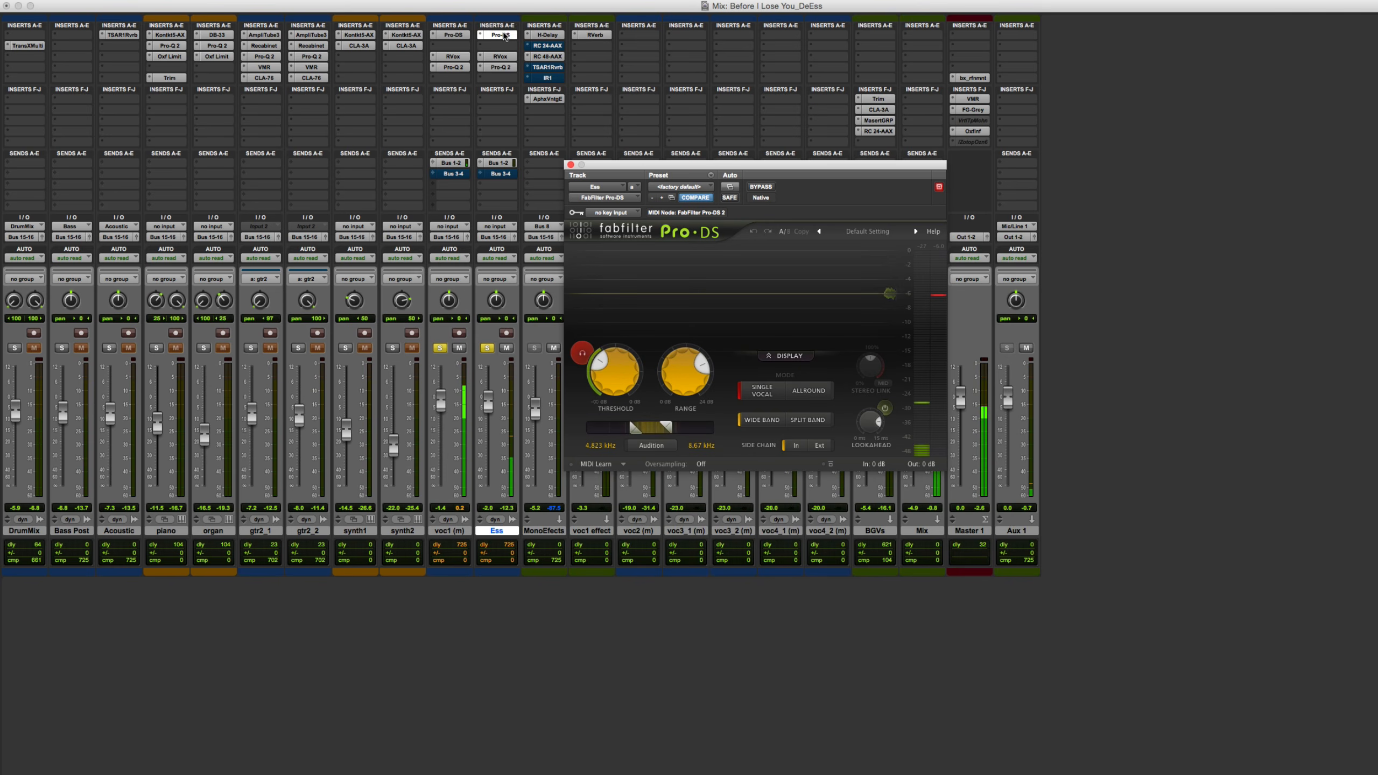
click(454, 35)
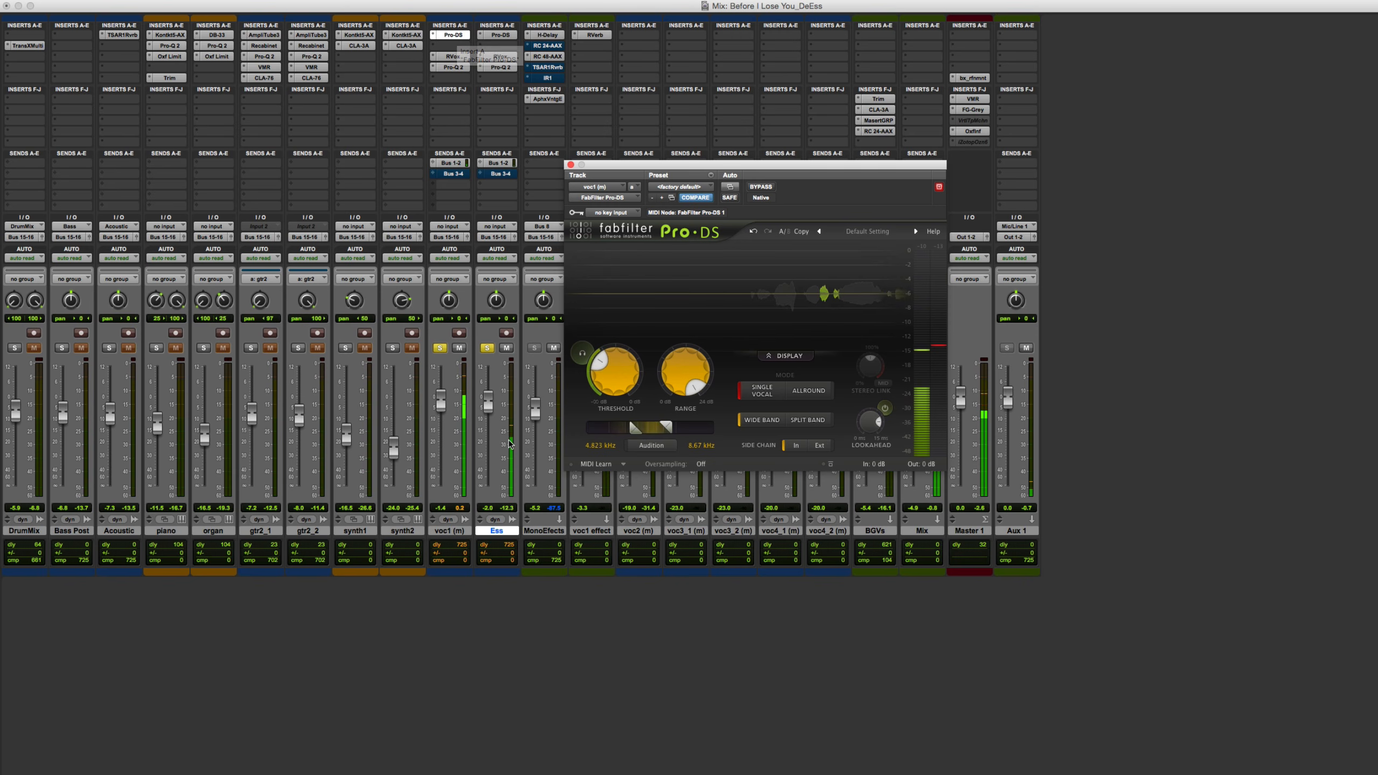
click(502, 36)
mouse_move(673, 382)
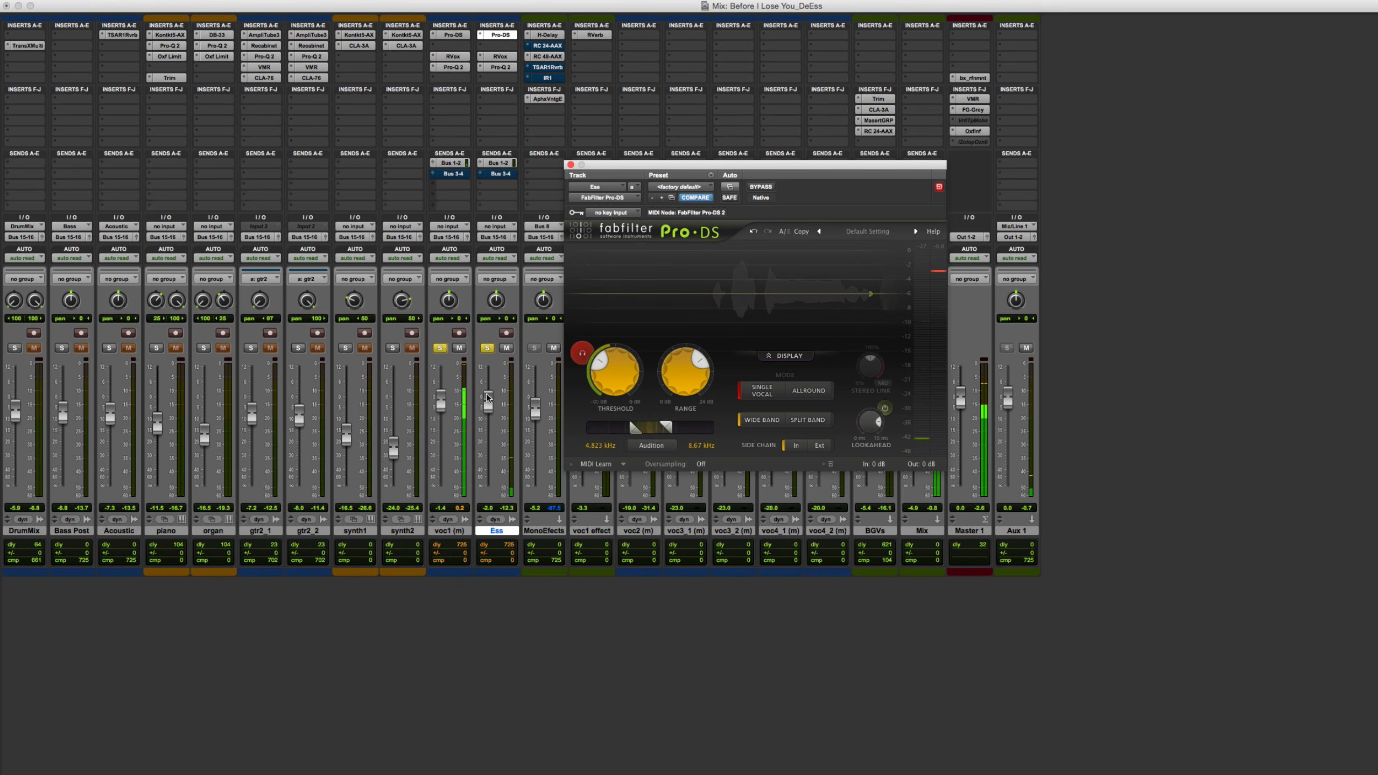
drag(486, 401, 490, 412)
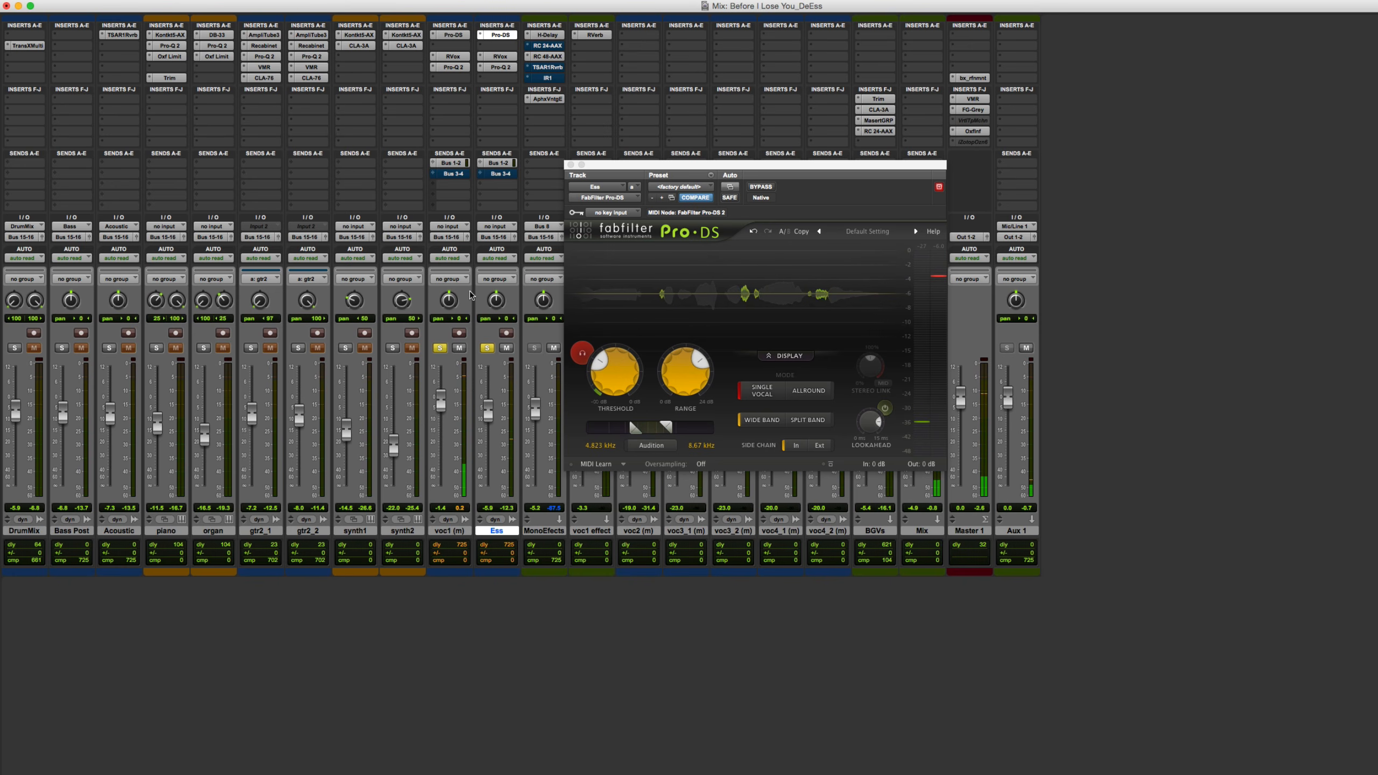
Turn off solo on both vocal tracks and lower the Ess EQ's high cut to about 3.35 kHz with Q about 0.89.
alt+click(488, 347)
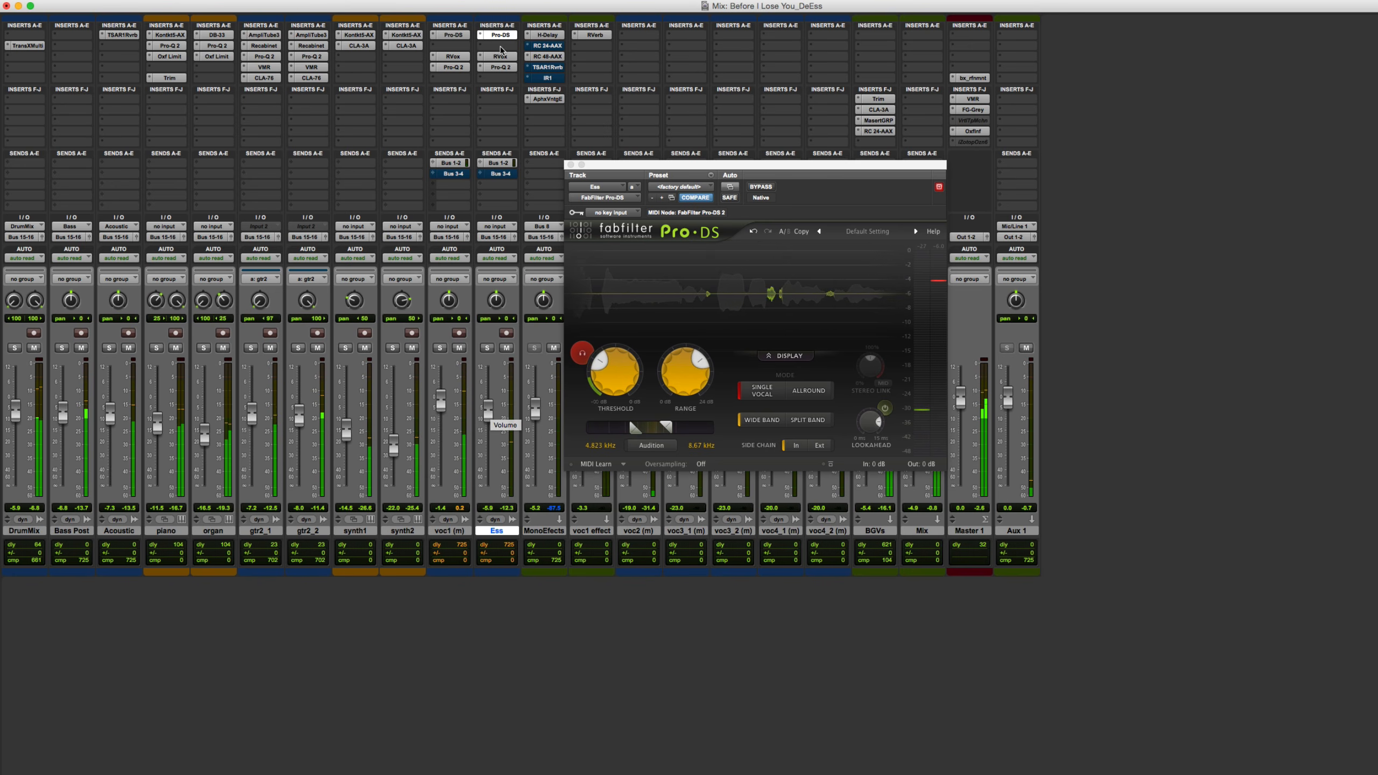
click(499, 67)
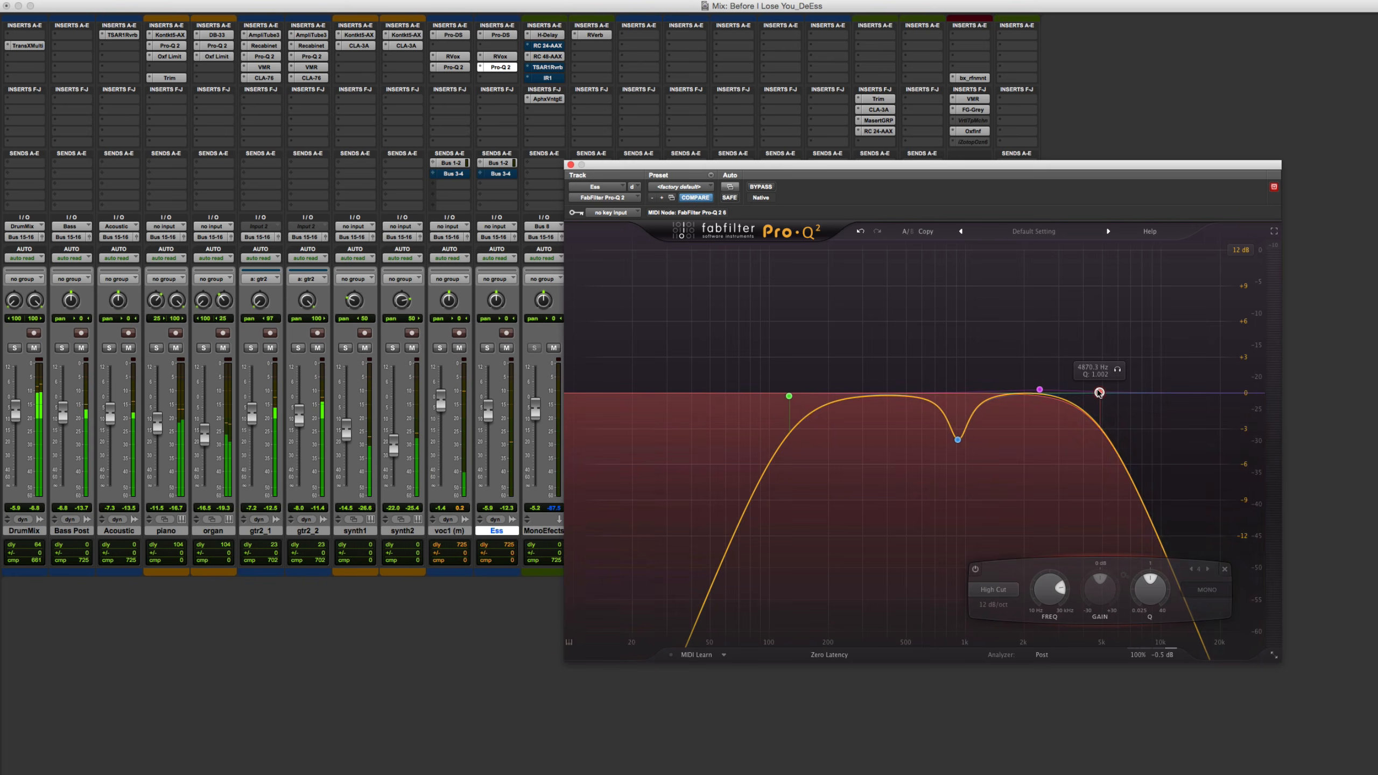
drag(1099, 392, 1068, 403)
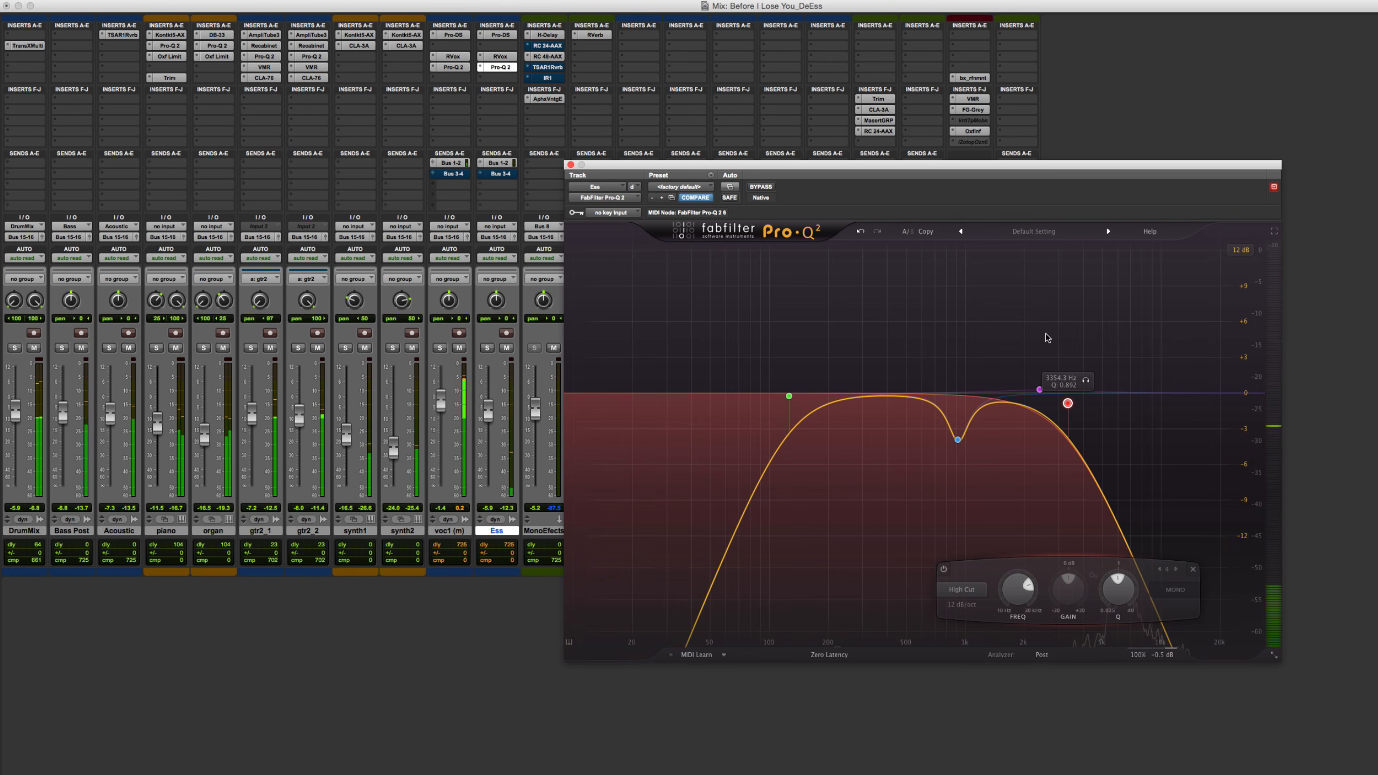
click(570, 165)
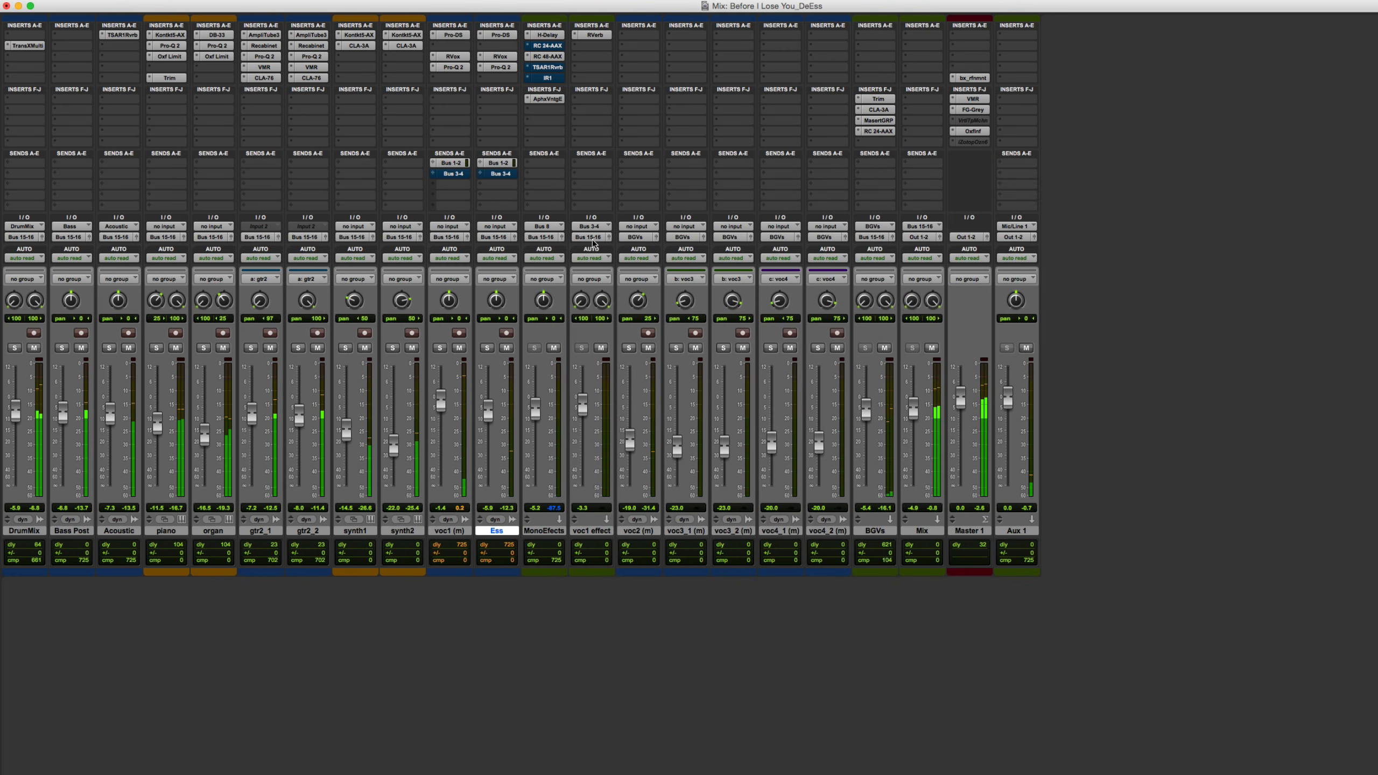
Open the Pro-DS de-esser on voc1 (m).
click(464, 36)
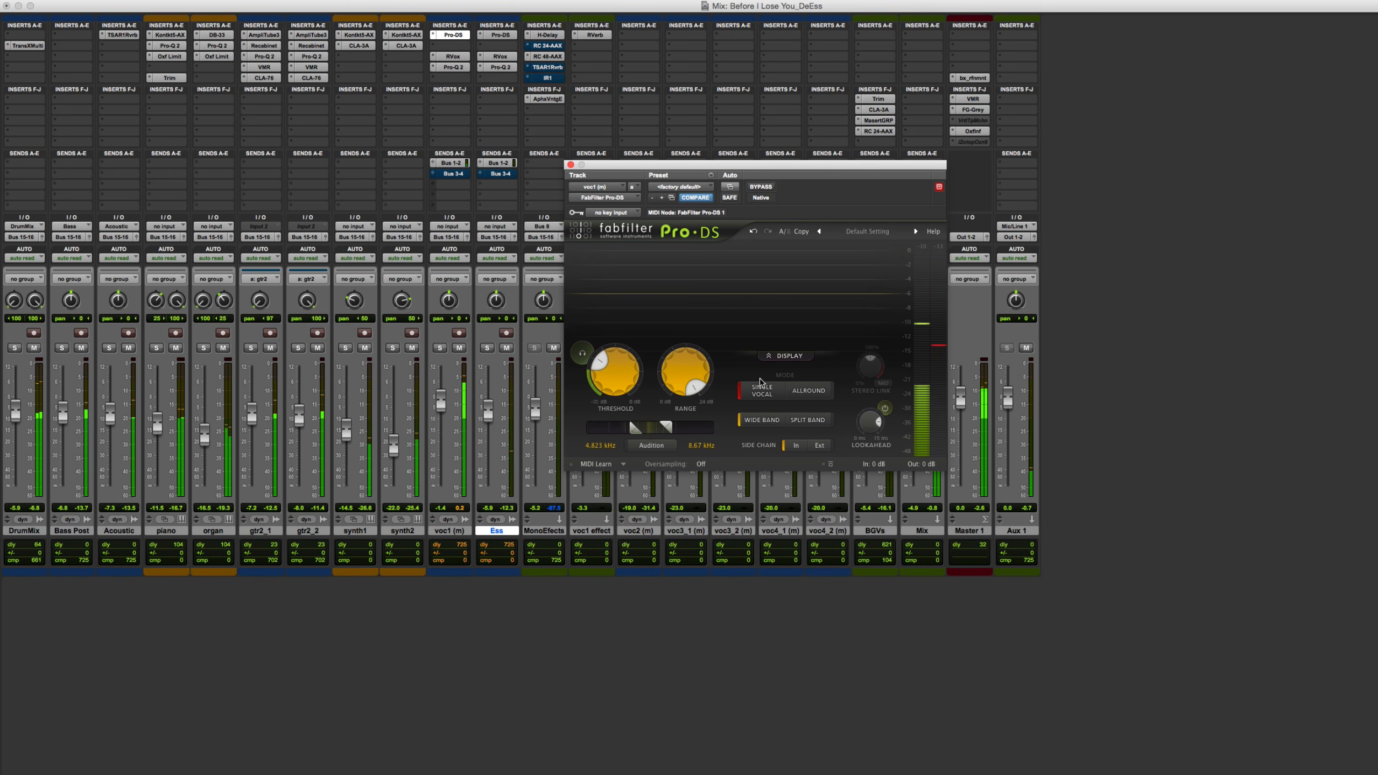